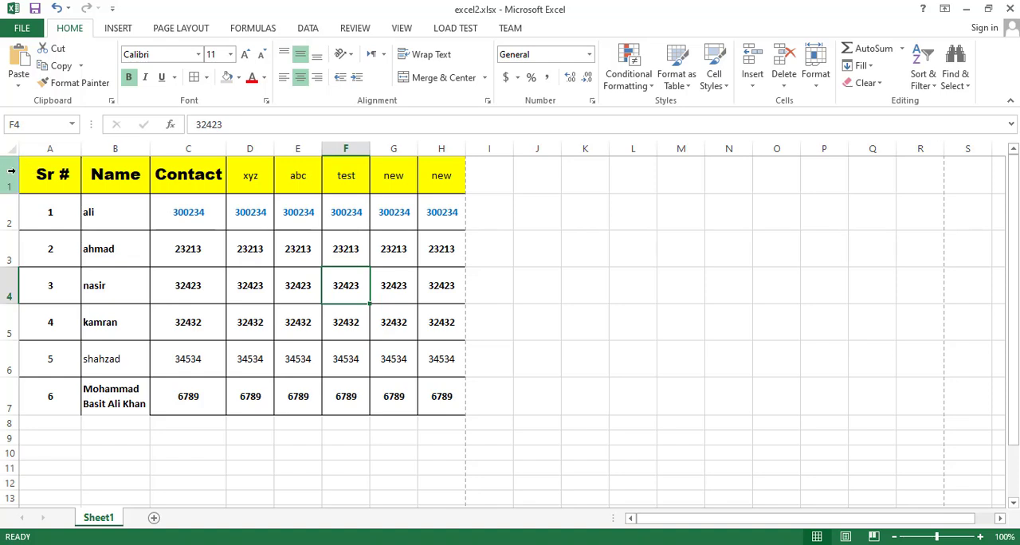
left_click_drag(35, 174, 437, 402)
left_click_drag(45, 173, 448, 399)
left_click(254, 322)
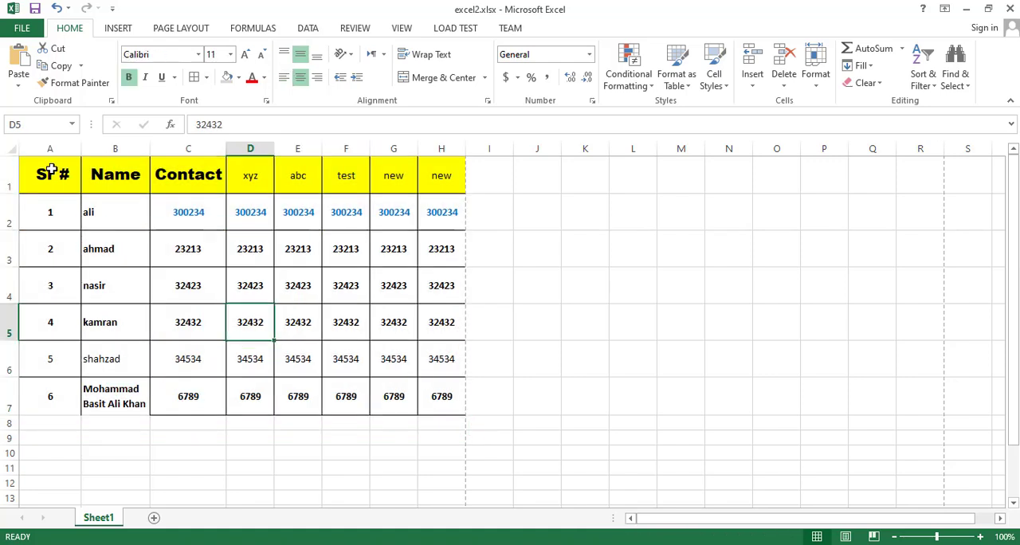
left_click_drag(49, 171, 453, 408)
left_click(252, 312)
- Open the print settings for the workbook and set the number of copies to 3
left_click(23, 31)
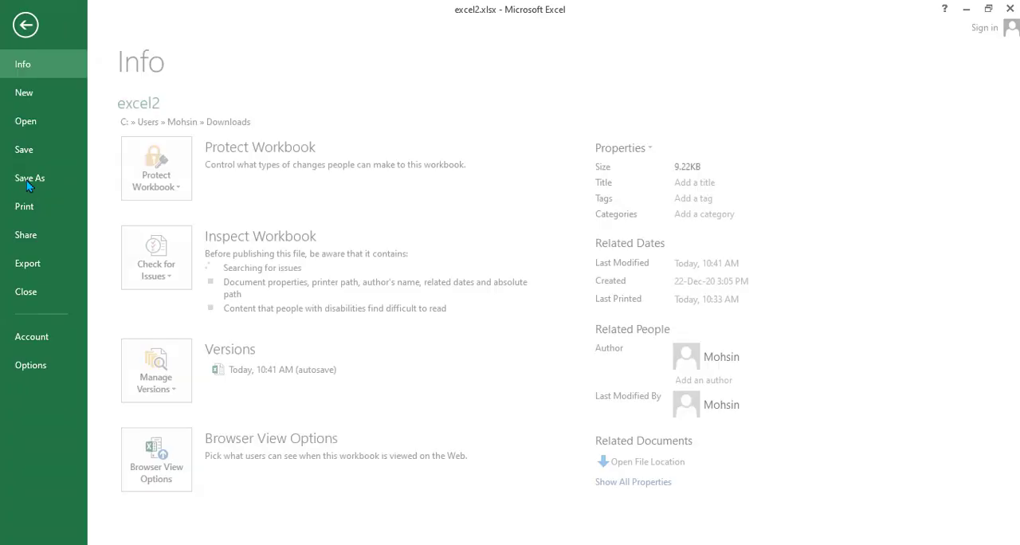
left_click(59, 206)
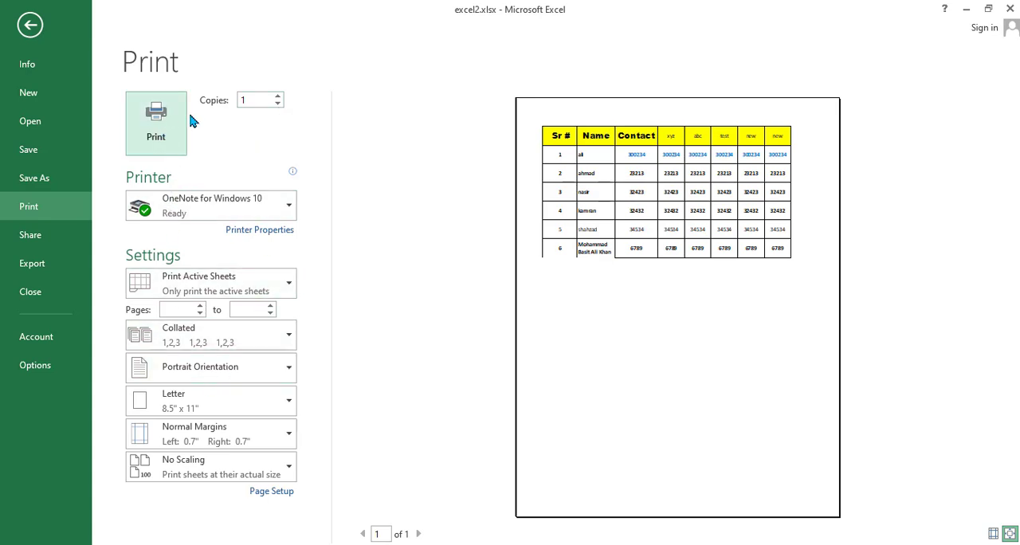
left_click(249, 98)
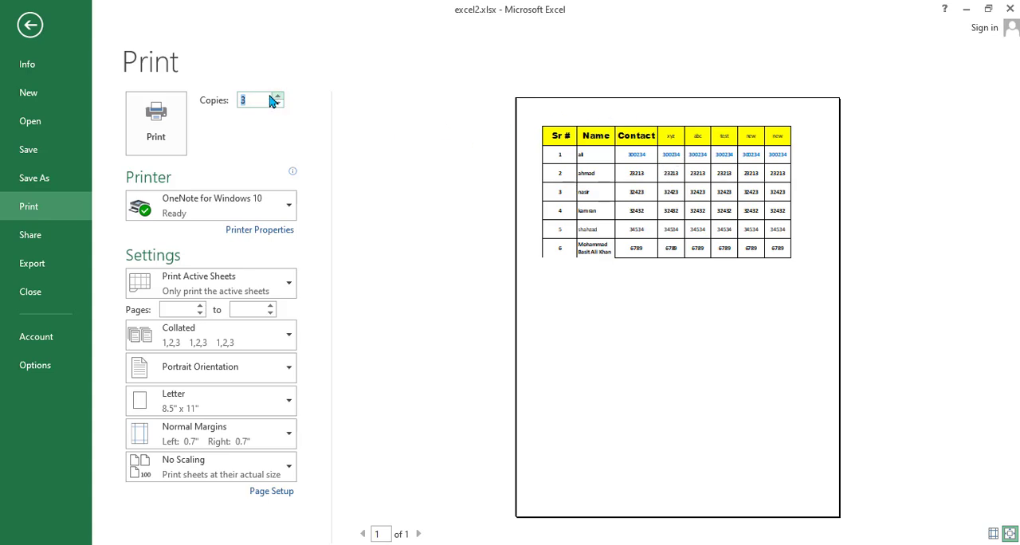
type("3")
- Look through the list of available printers and keep the current one
left_click(280, 209)
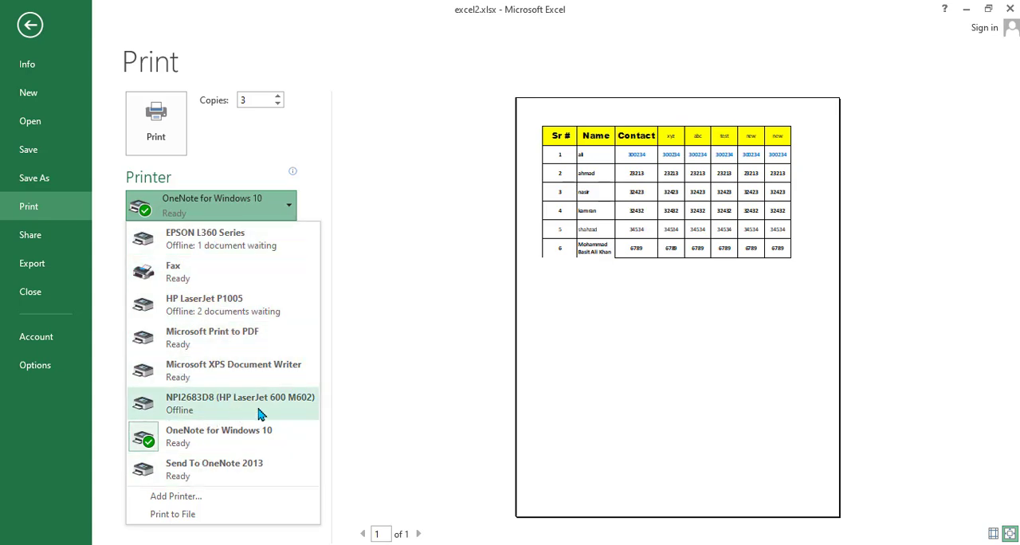
left_click(391, 316)
left_click(189, 205)
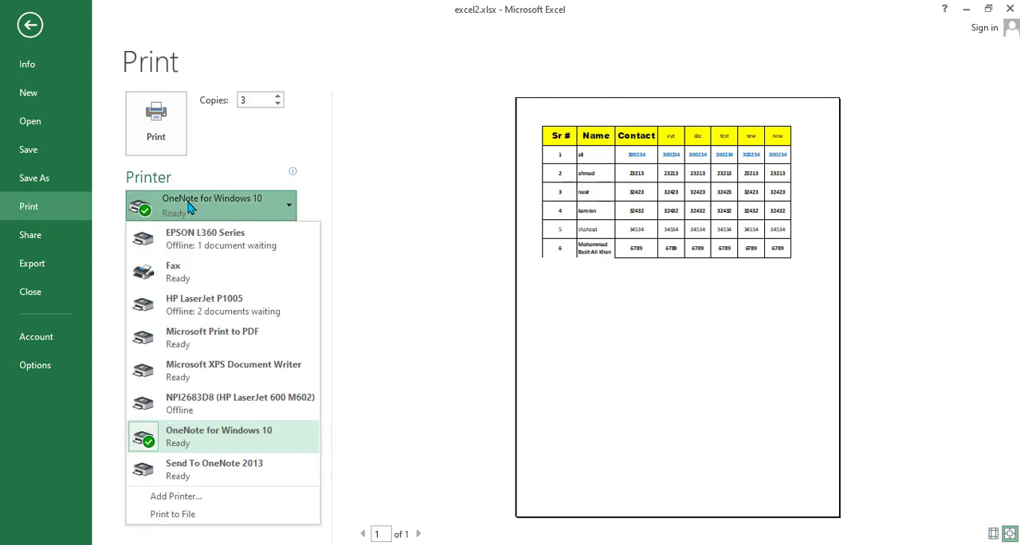
left_click(421, 313)
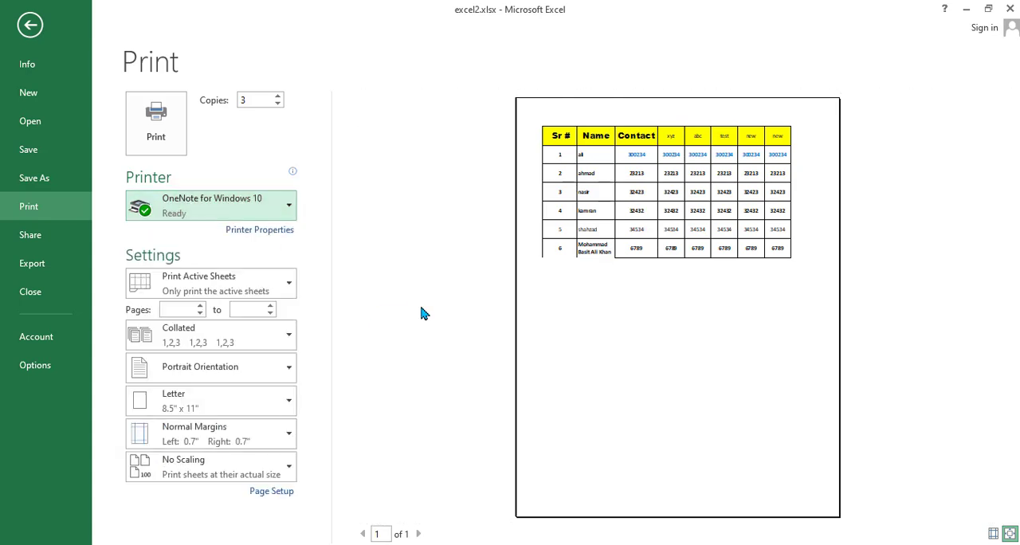
- Preview a printout of only the selected cells A1:H3 using Print Selection, and switch back to Print Active Sheets
left_click(287, 286)
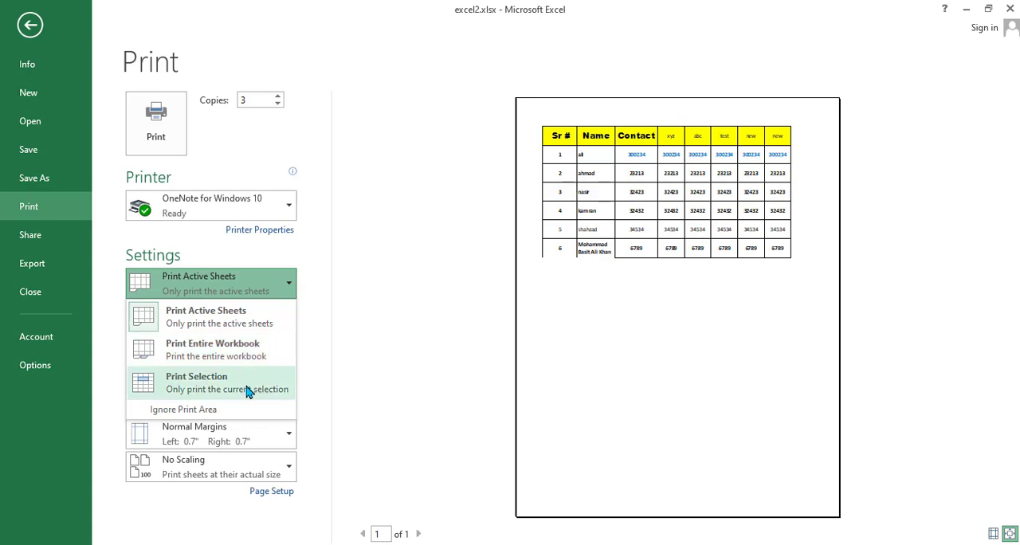
left_click(385, 377)
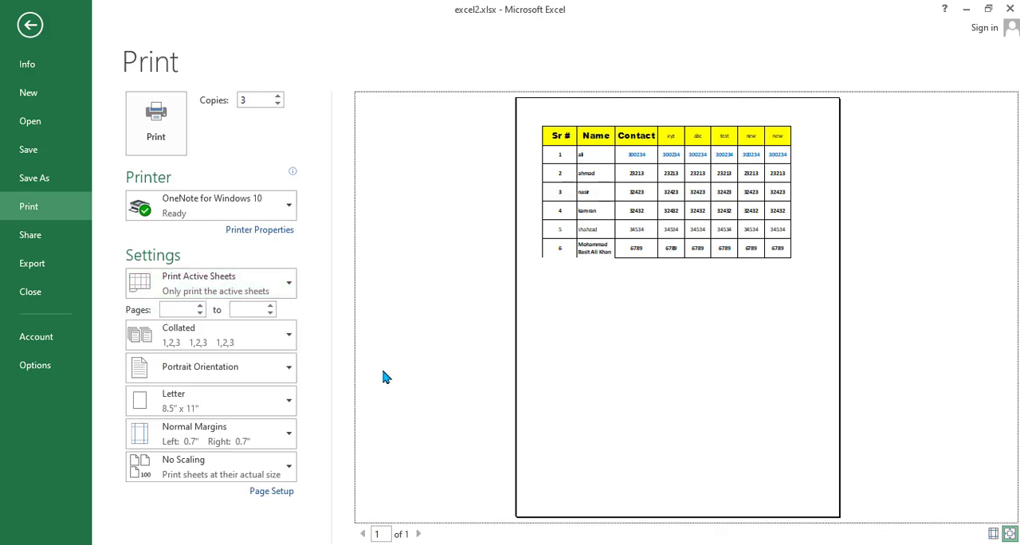
key("Escape")
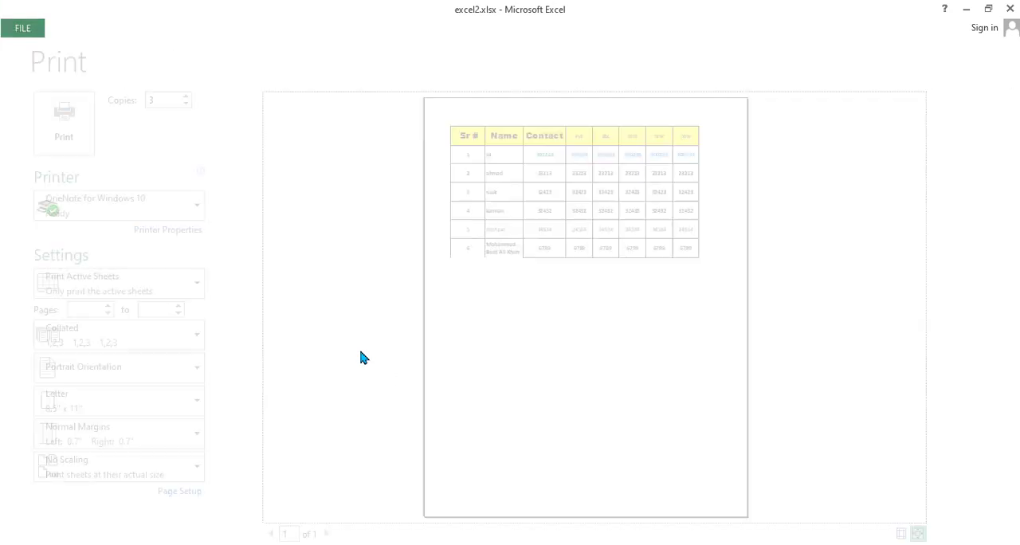
left_click_drag(43, 180, 442, 250)
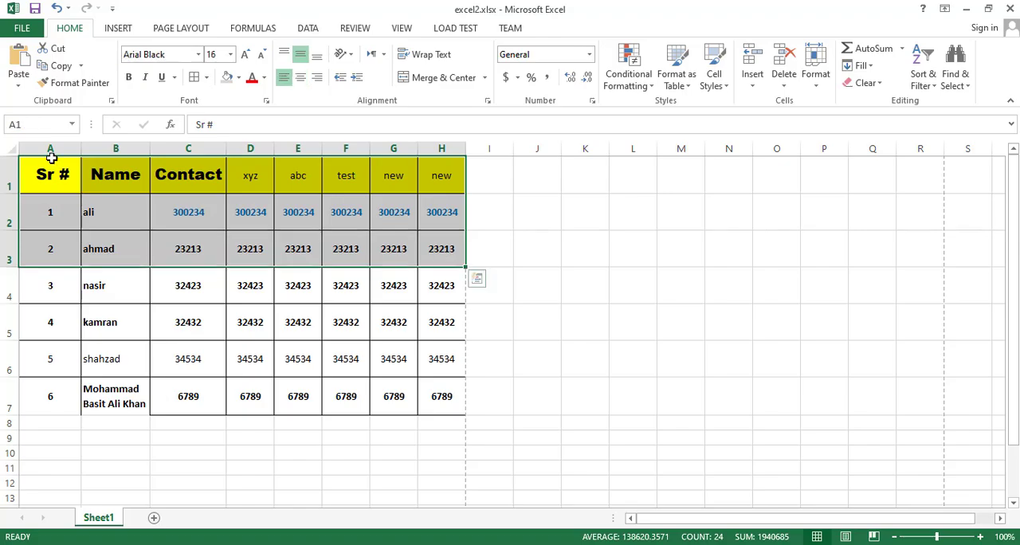
left_click(21, 27)
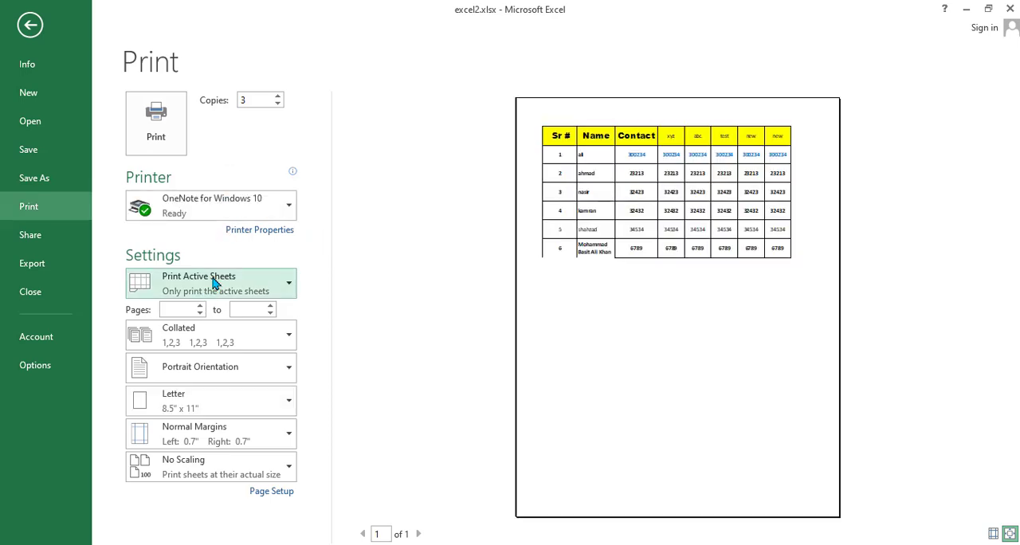
left_click(214, 283)
left_click(524, 279)
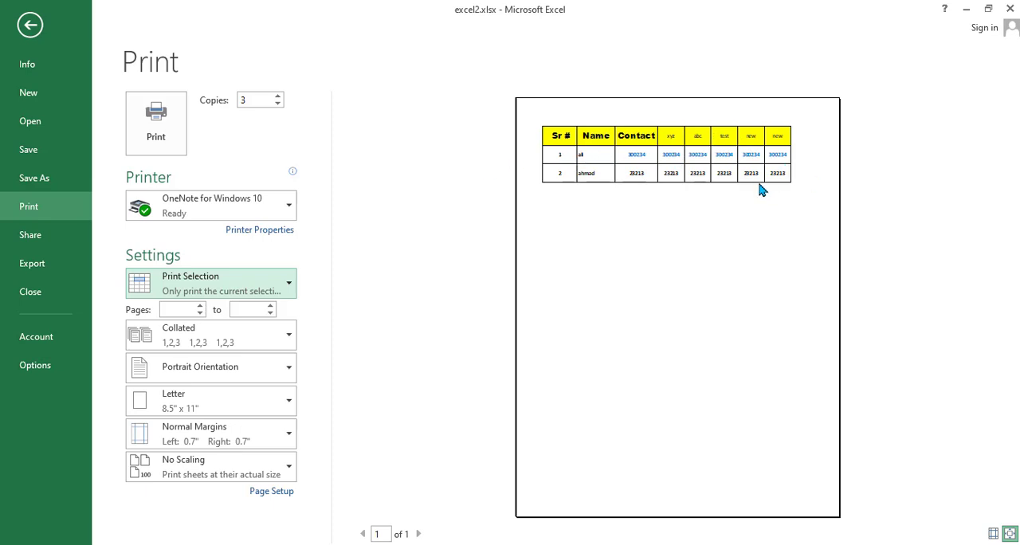
left_click(274, 283)
left_click(248, 326)
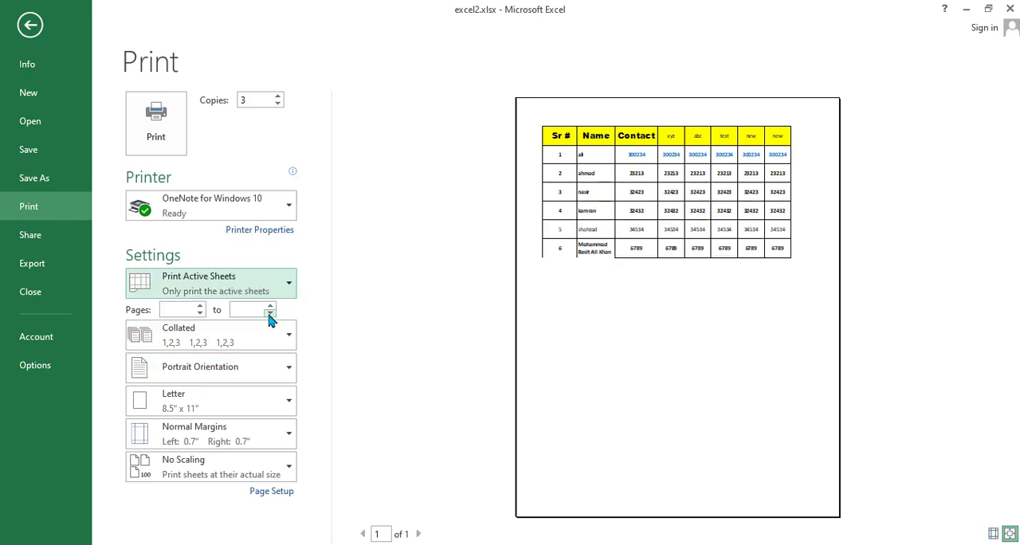
- Try limiting the printout to a page range and clear both page fields again
left_click(184, 309)
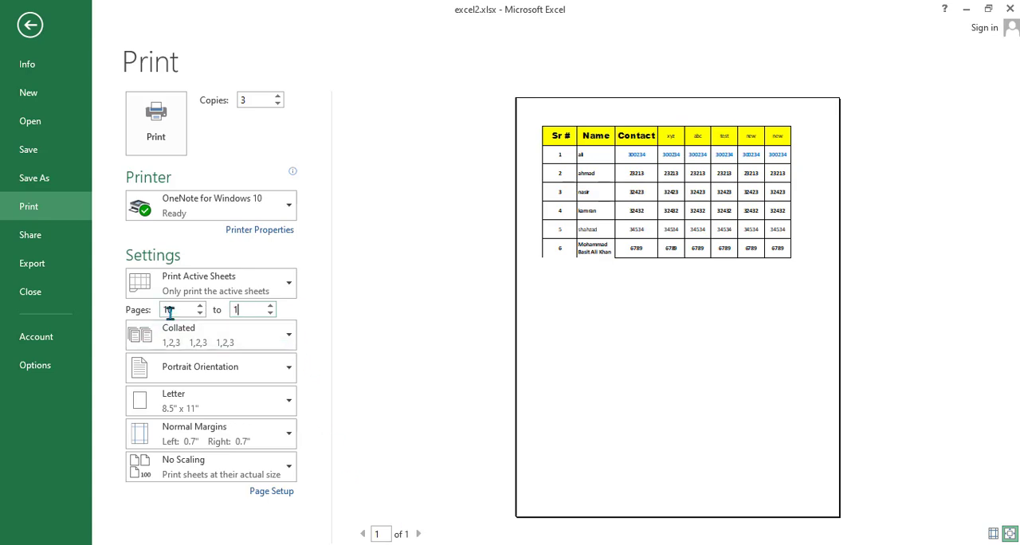
type("5")
key("BackSpace")
key("BackSpace")
left_click_drag(173, 309, 152, 309)
left_click(580, 343)
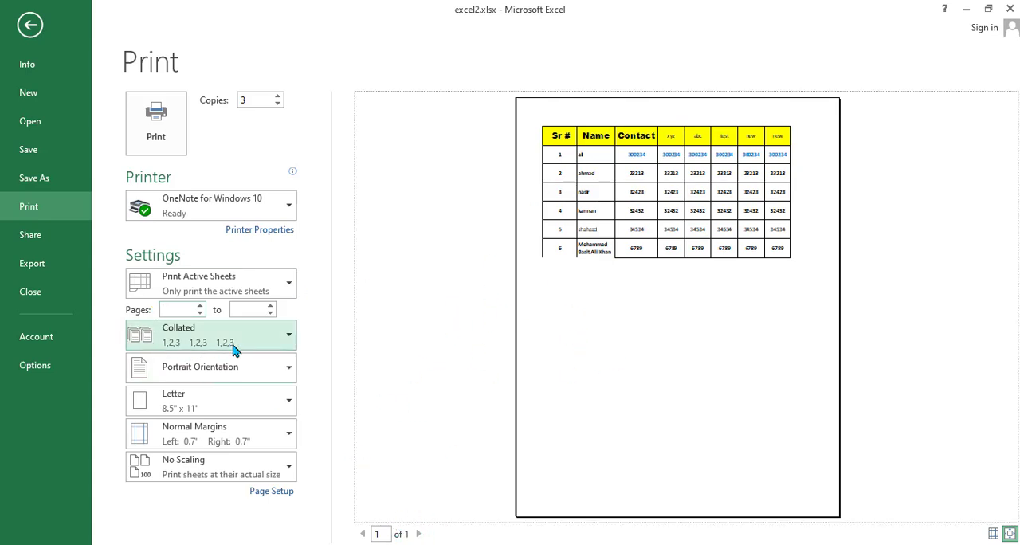
- Examine the collated and uncollated ordering options for the three copies
left_click(273, 341)
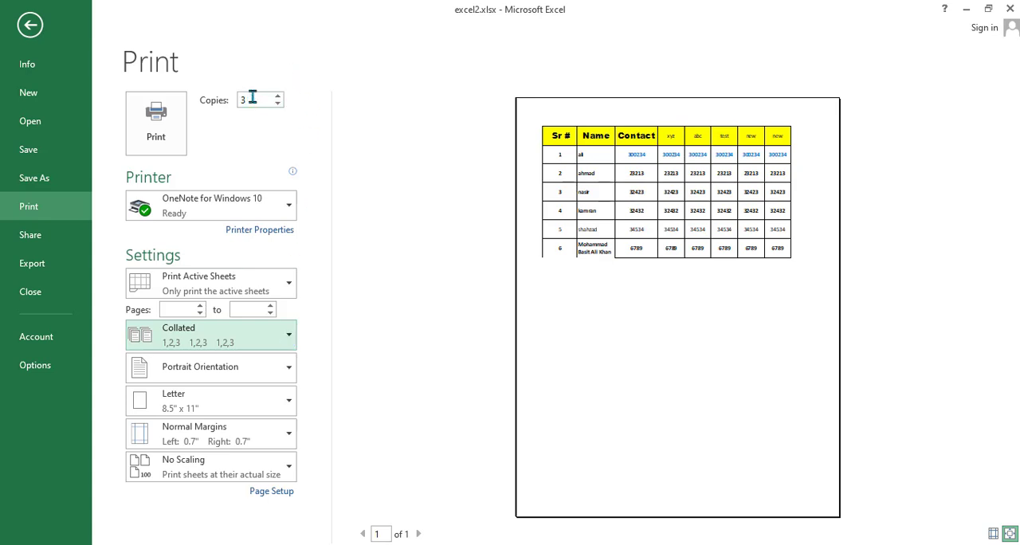
left_click_drag(253, 98, 238, 100)
left_click(247, 344)
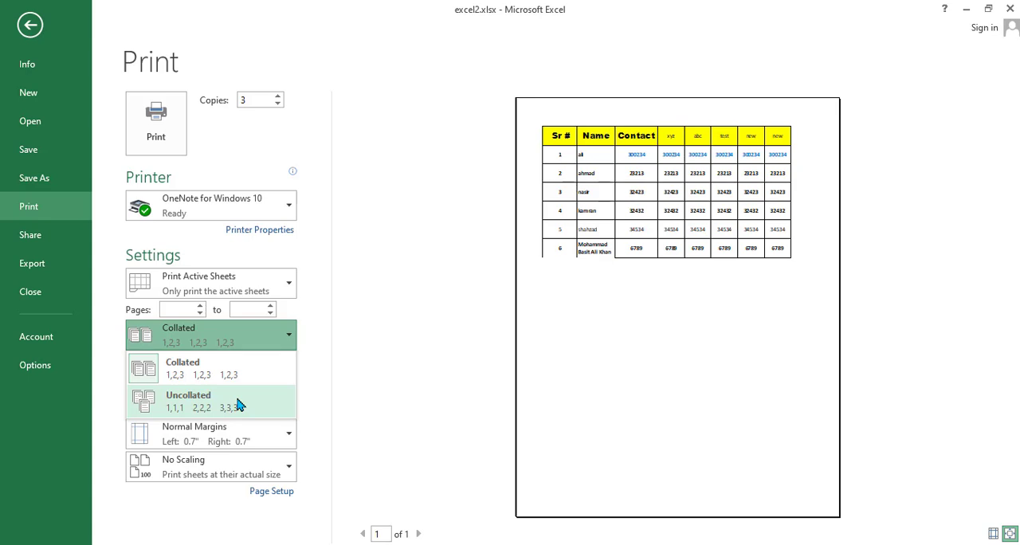
left_click(264, 342)
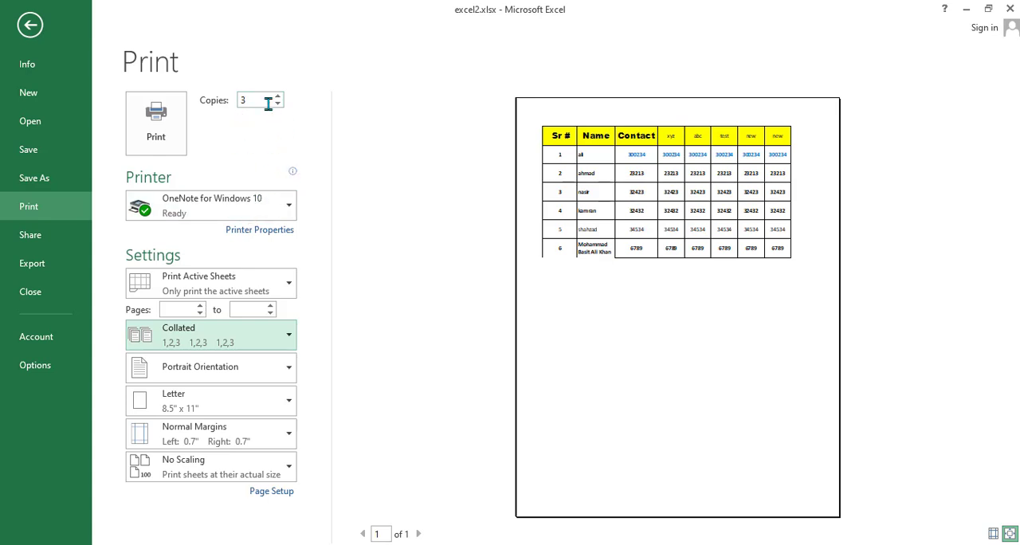
- Preview the printout in Landscape Orientation and switch back to Portrait Orientation
left_click(265, 375)
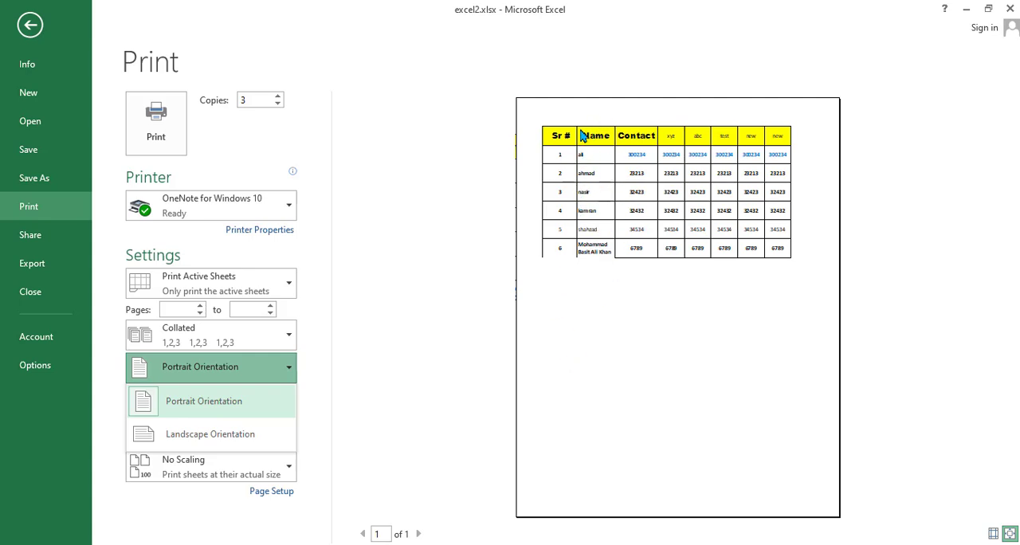
left_click(210, 434)
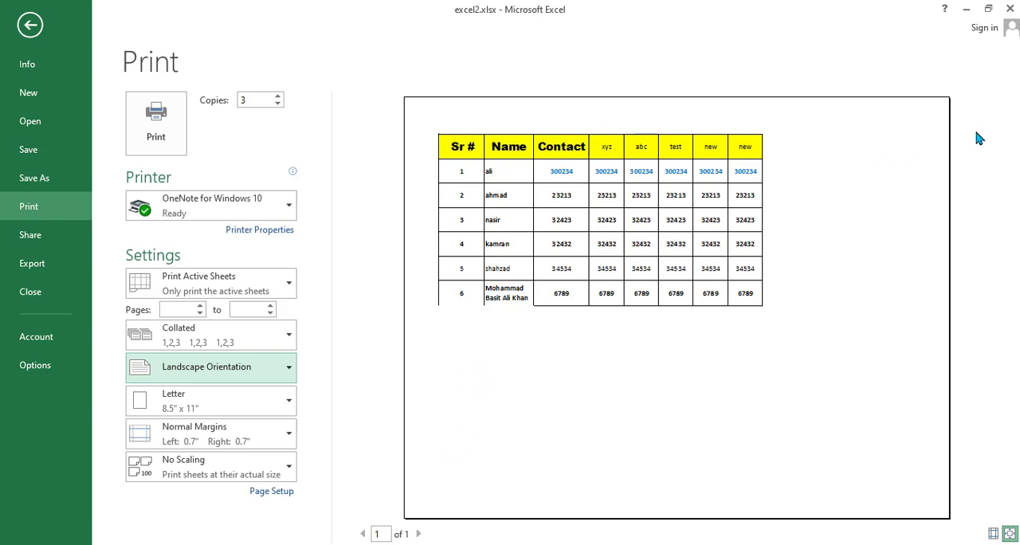
left_click(281, 373)
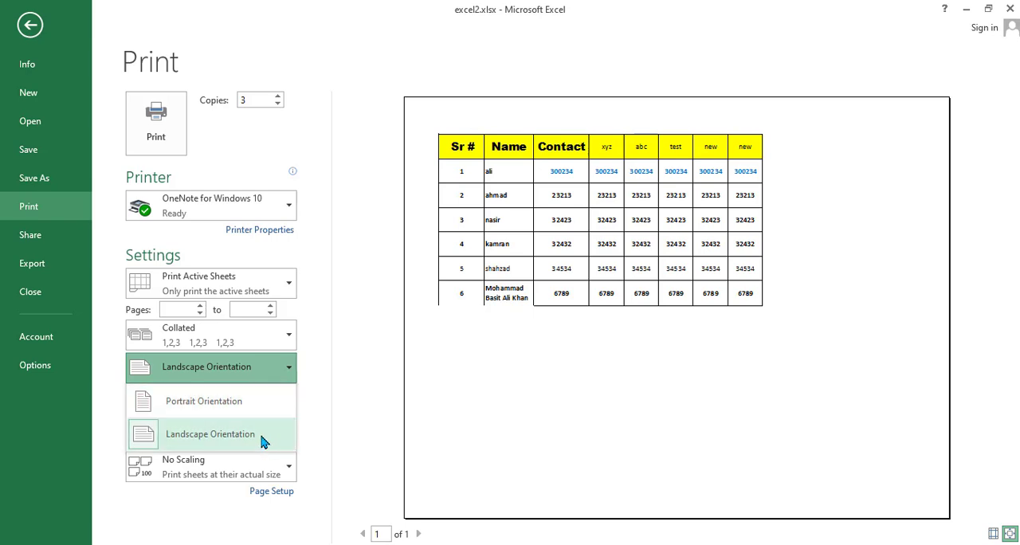
left_click(263, 403)
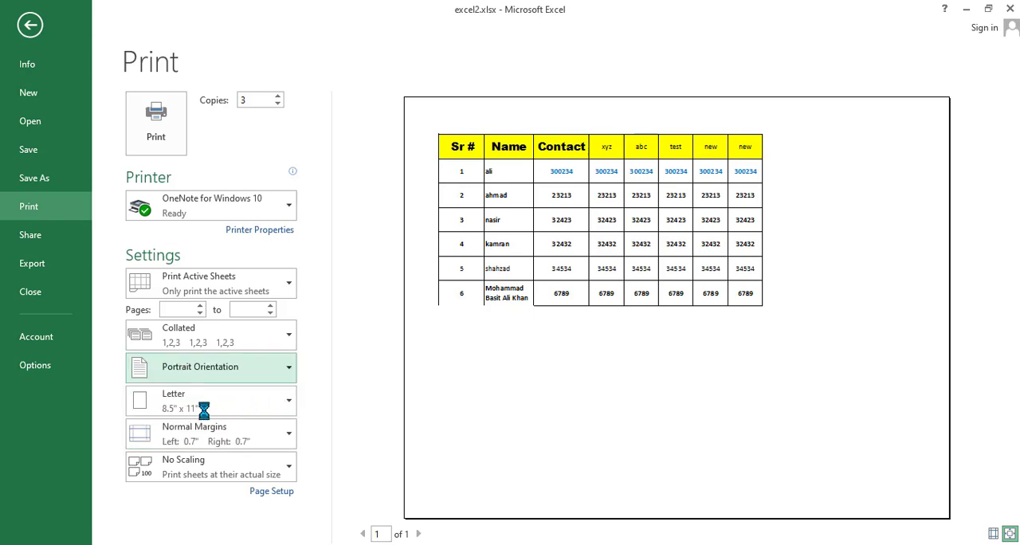
- Set the paper size to A4 and apply the Narrow margins preset
left_click(281, 406)
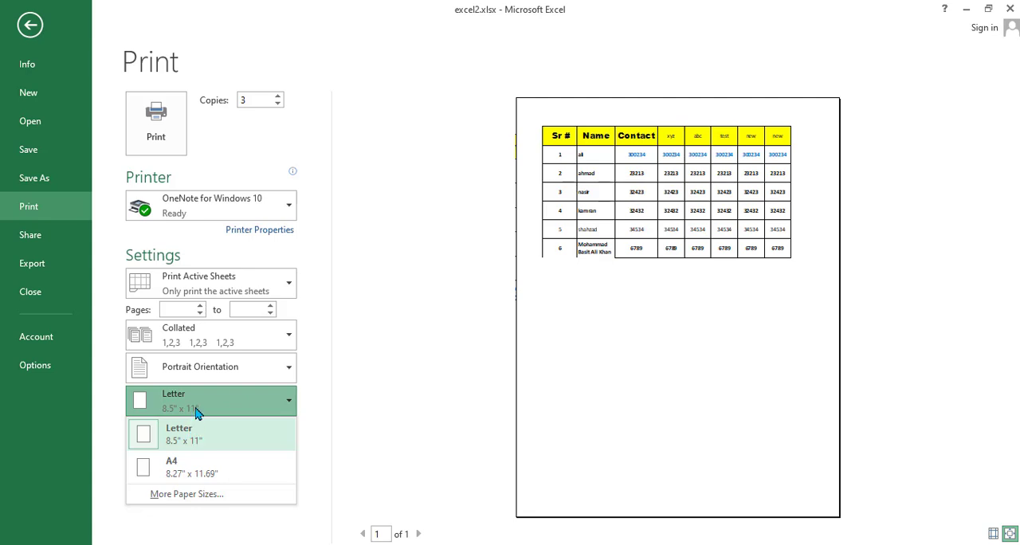
left_click(218, 476)
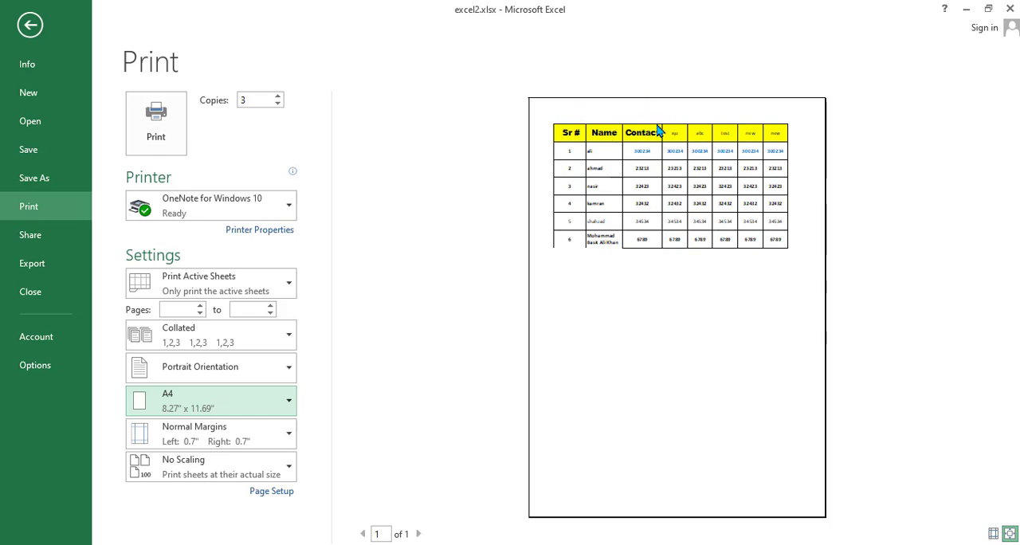
left_click(286, 443)
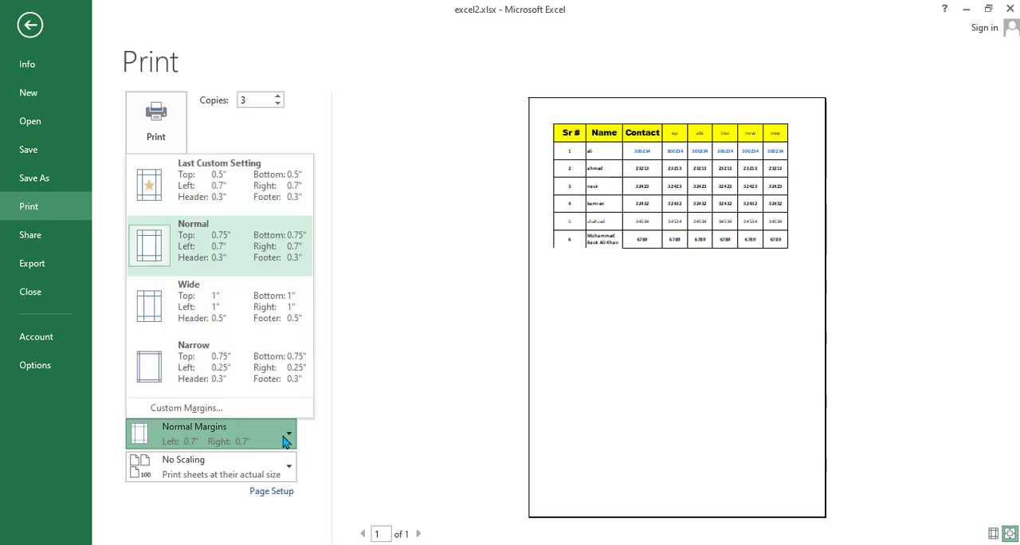
left_click(223, 371)
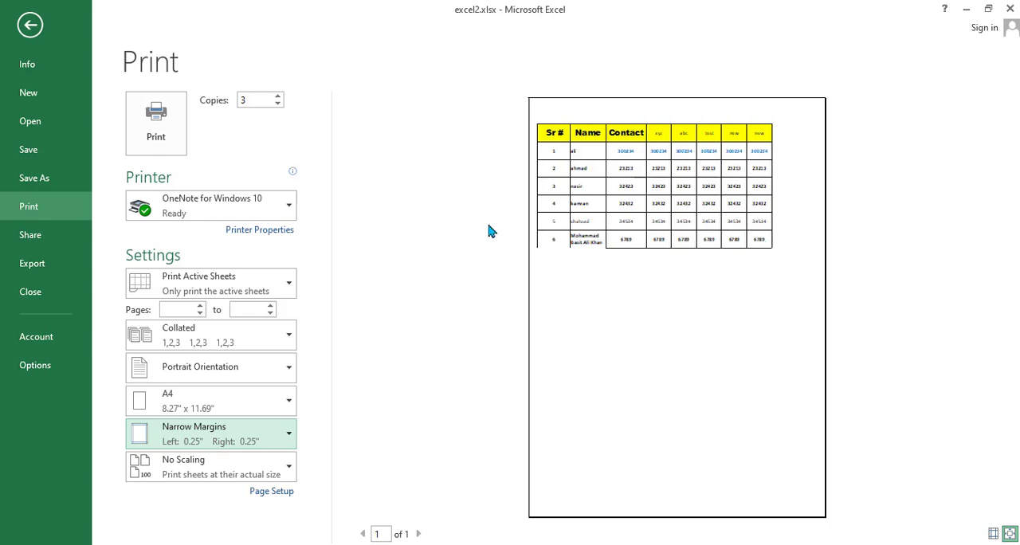
- Apply custom page margins of 0.25 for the top, 0.75 for the left and 0.5 for the right
left_click(280, 439)
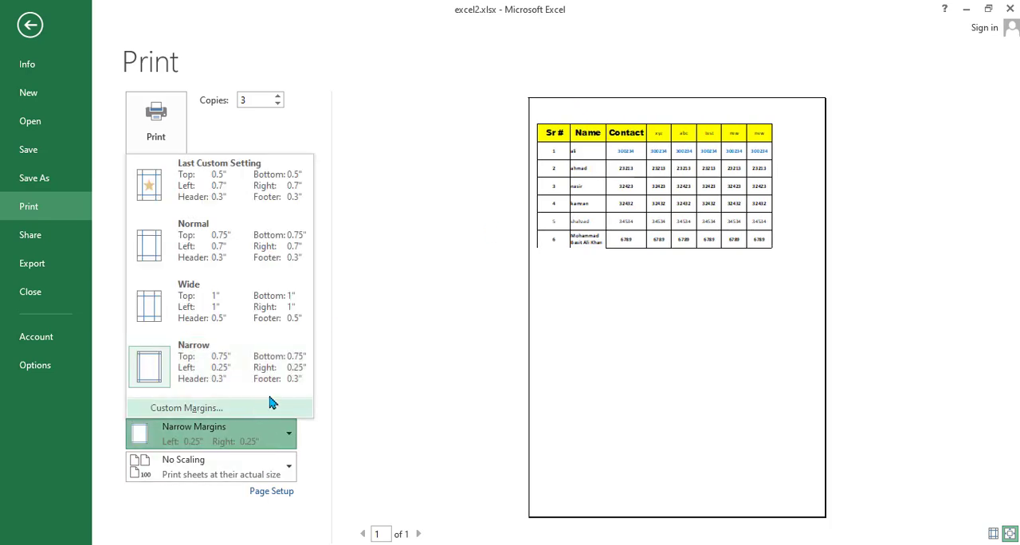
left_click(217, 409)
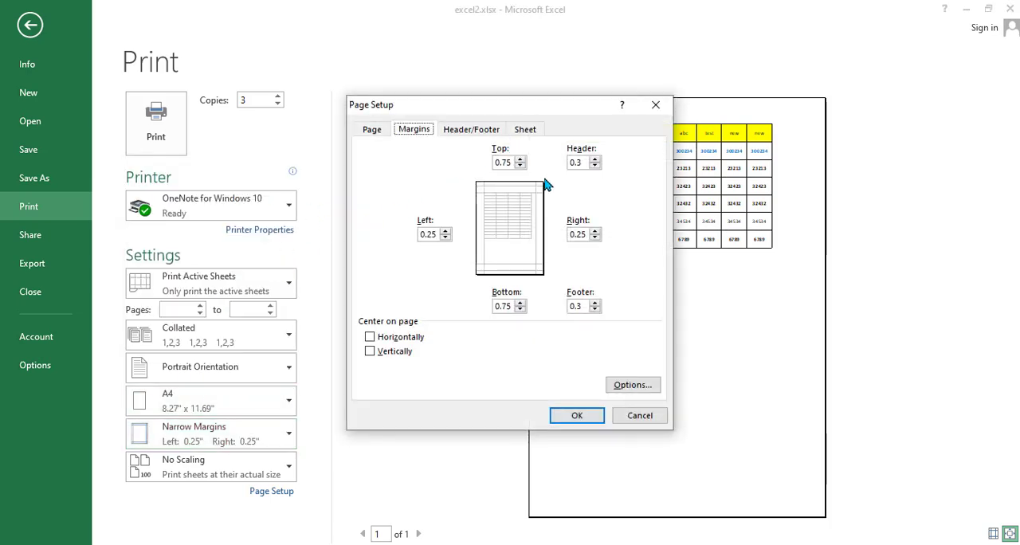
left_click(520, 166)
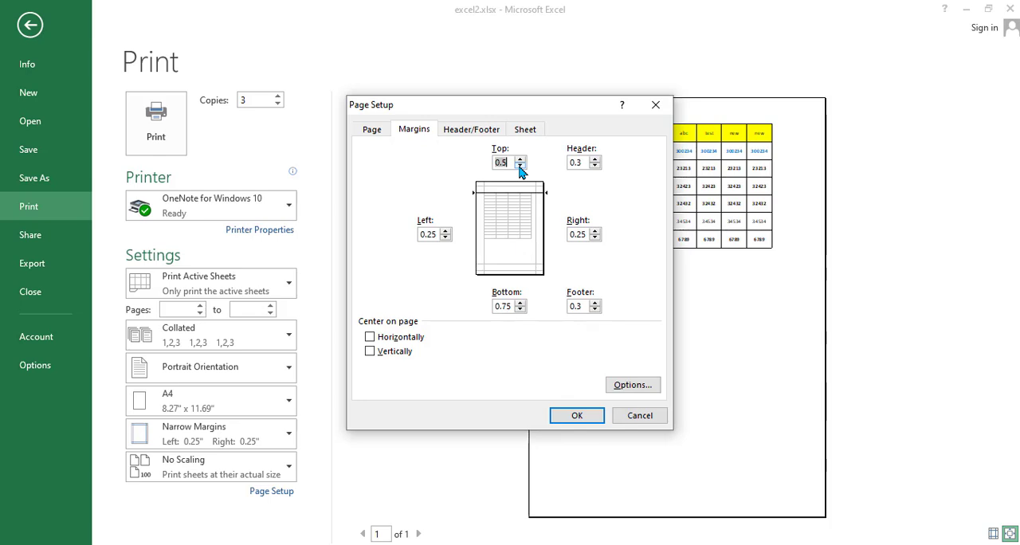
left_click(445, 231)
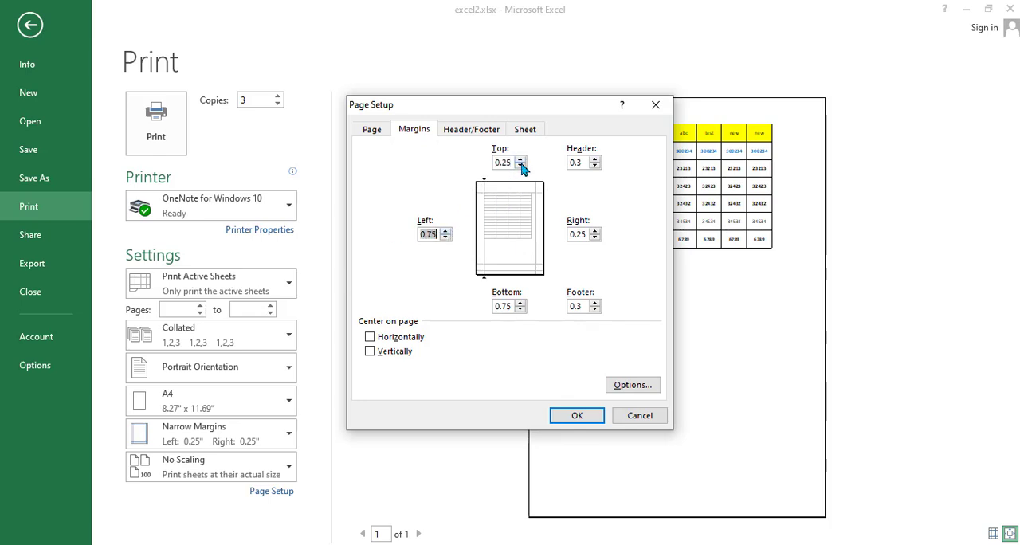
left_click(596, 230)
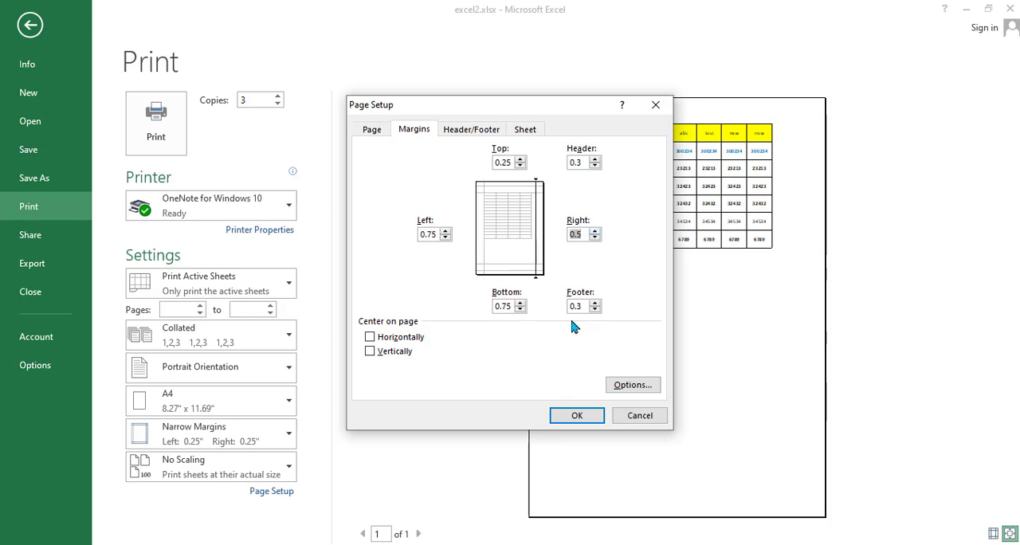
left_click(570, 416)
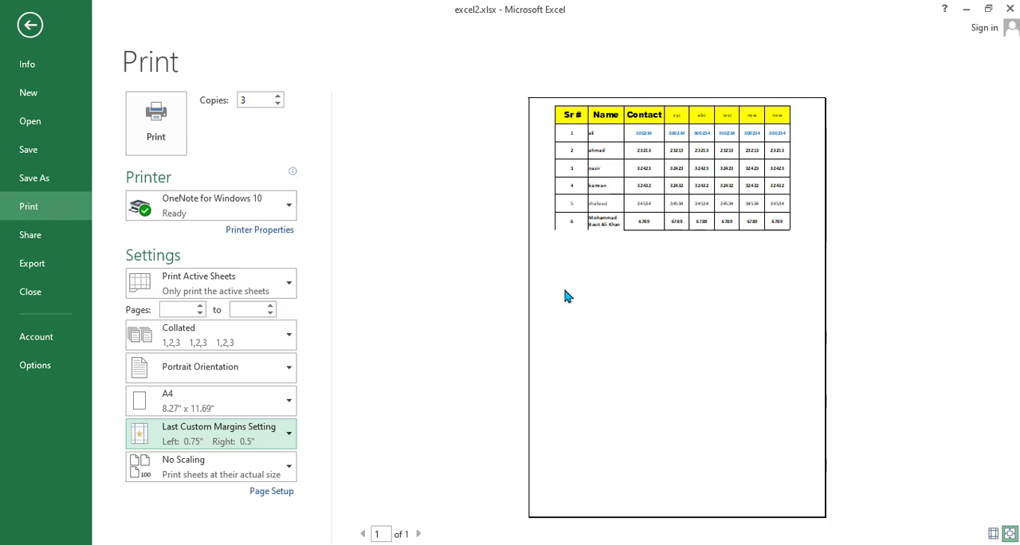
- Look through the print scaling options, keep No Scaling, and return to the worksheet
left_click(274, 474)
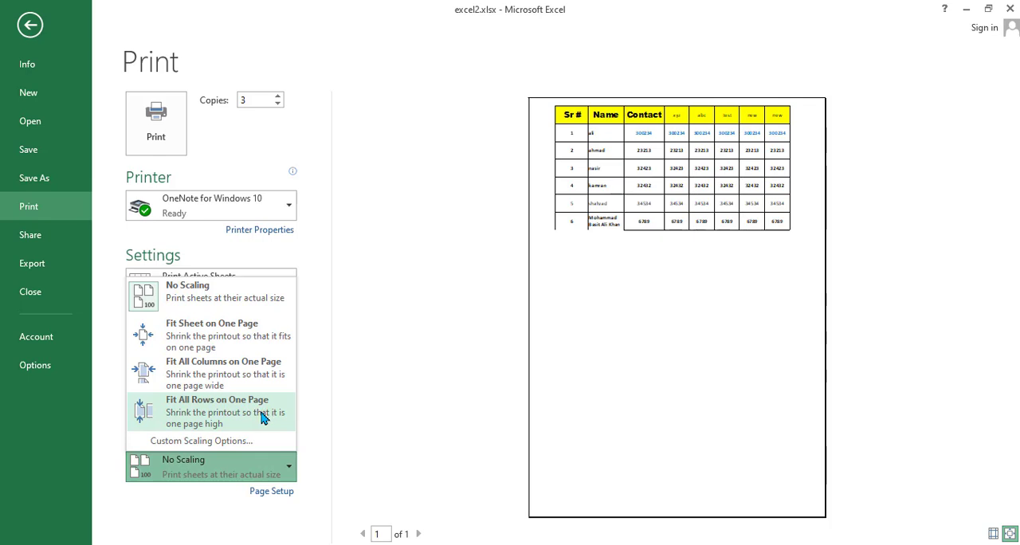
left_click(391, 376)
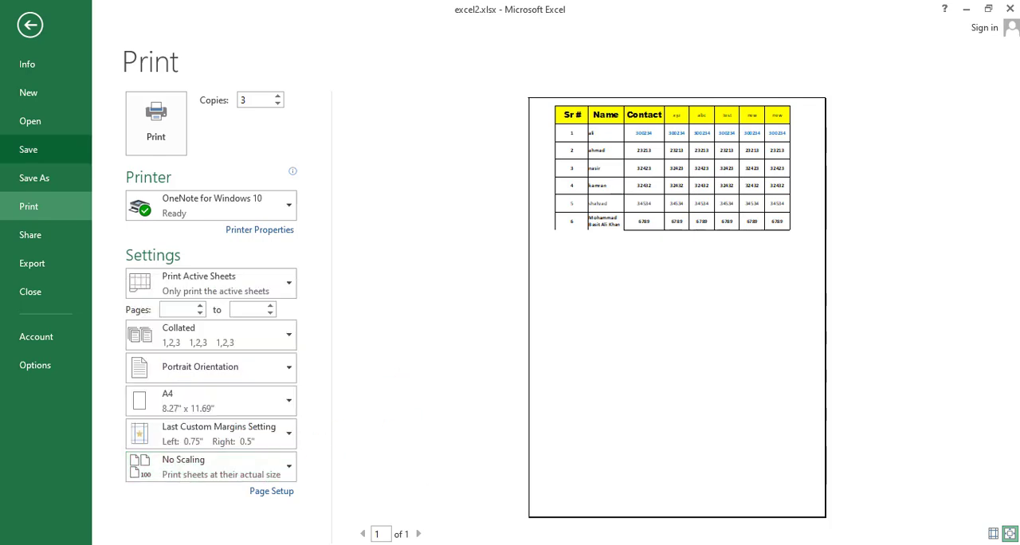
left_click(31, 24)
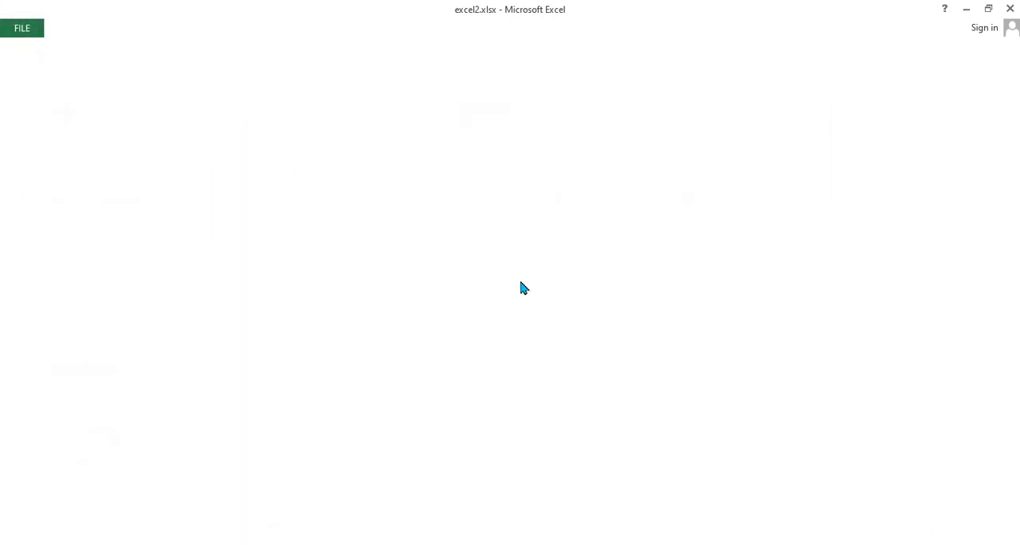
- Widen the table's columns A to F and column H, leaving column G as it is
left_click_drag(465, 148, 544, 148)
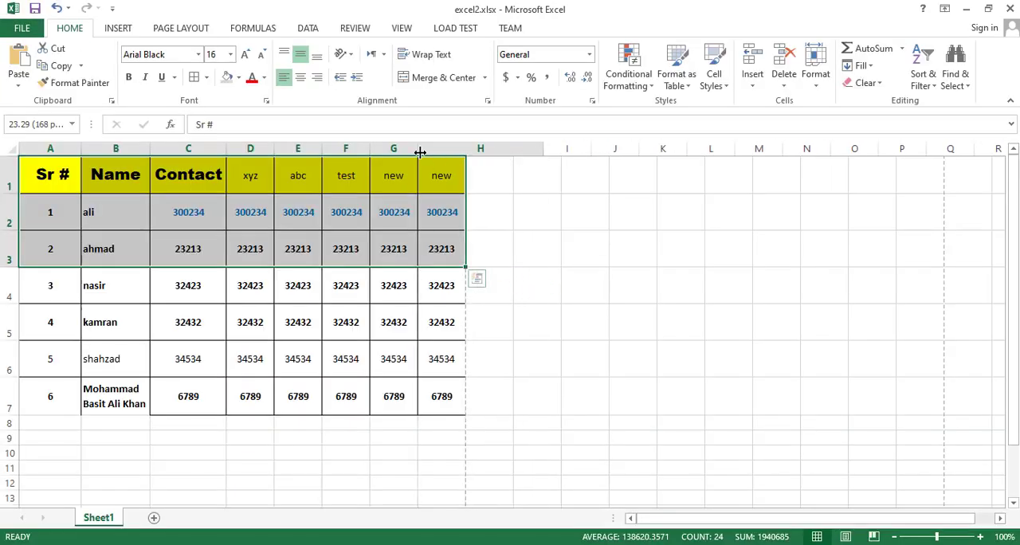
left_click_drag(370, 149, 413, 148)
left_click_drag(319, 148, 355, 148)
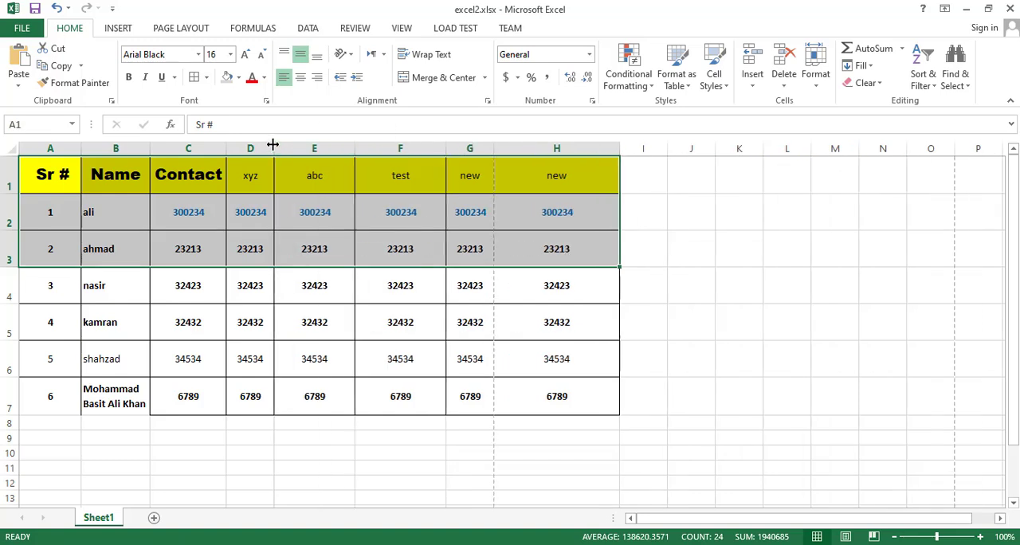
left_click_drag(274, 148, 301, 148)
left_click_drag(226, 148, 257, 149)
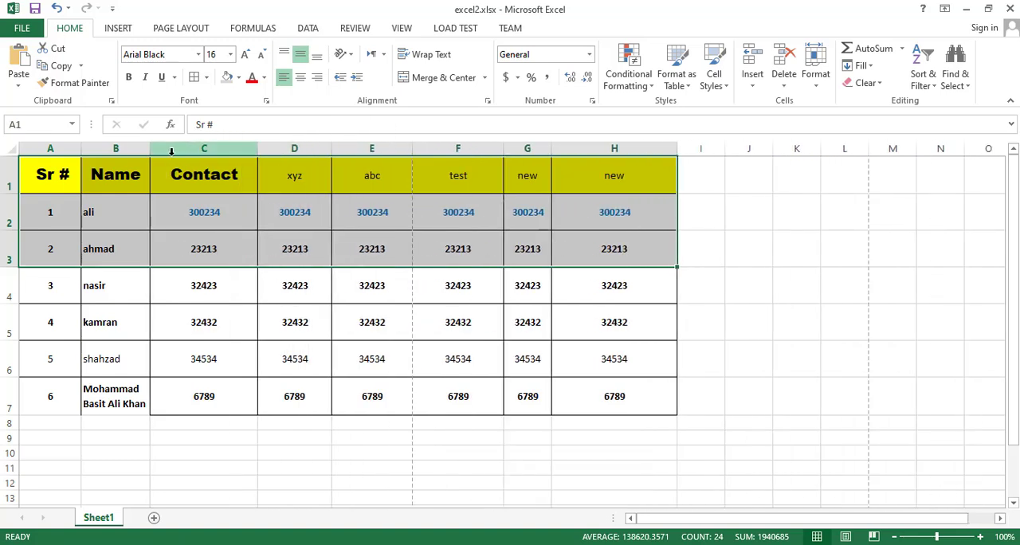
left_click_drag(149, 153, 174, 152)
left_click_drag(81, 152, 99, 152)
- Preview both pages of the printout with the widened columns, returning to the first page
key("ctrl+p")
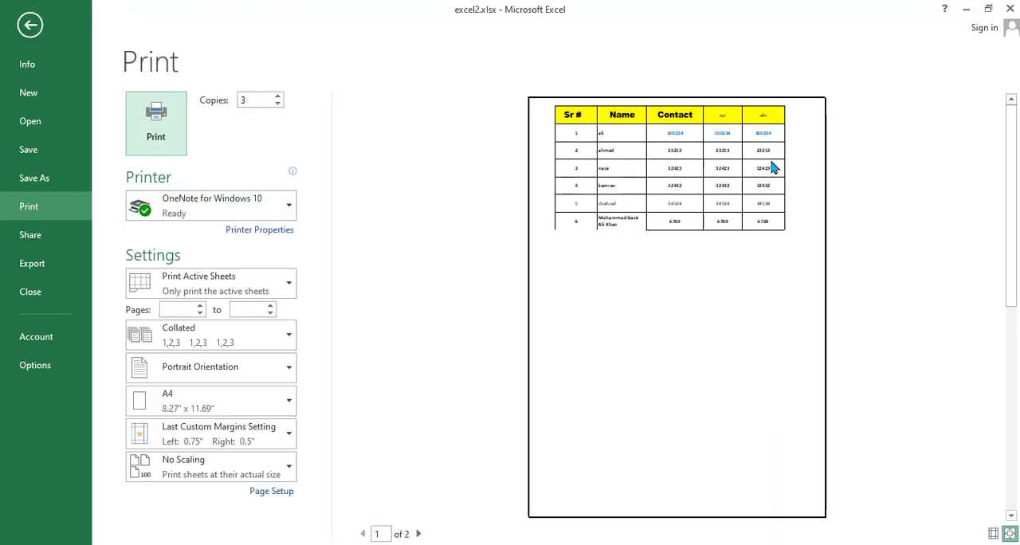
left_click(417, 534)
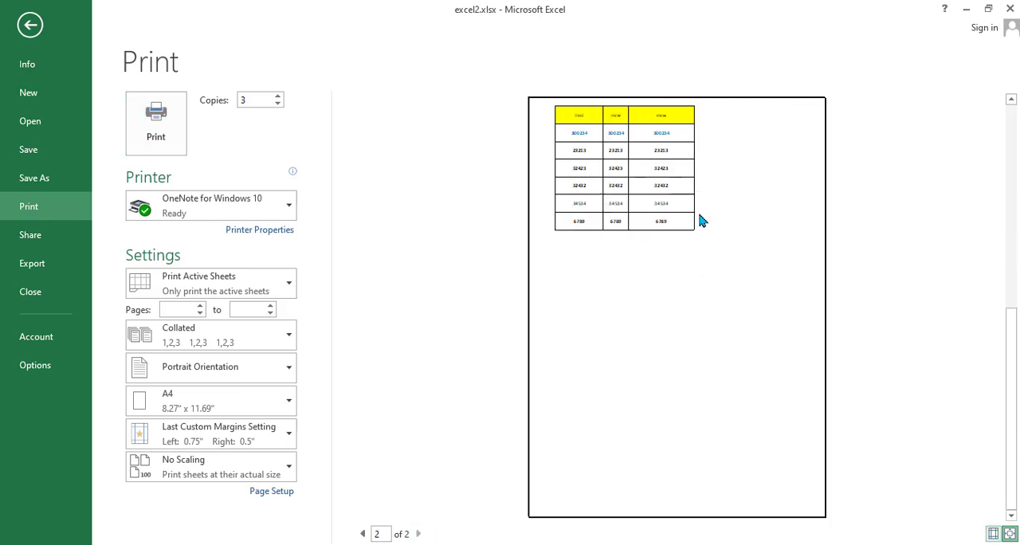
left_click(363, 534)
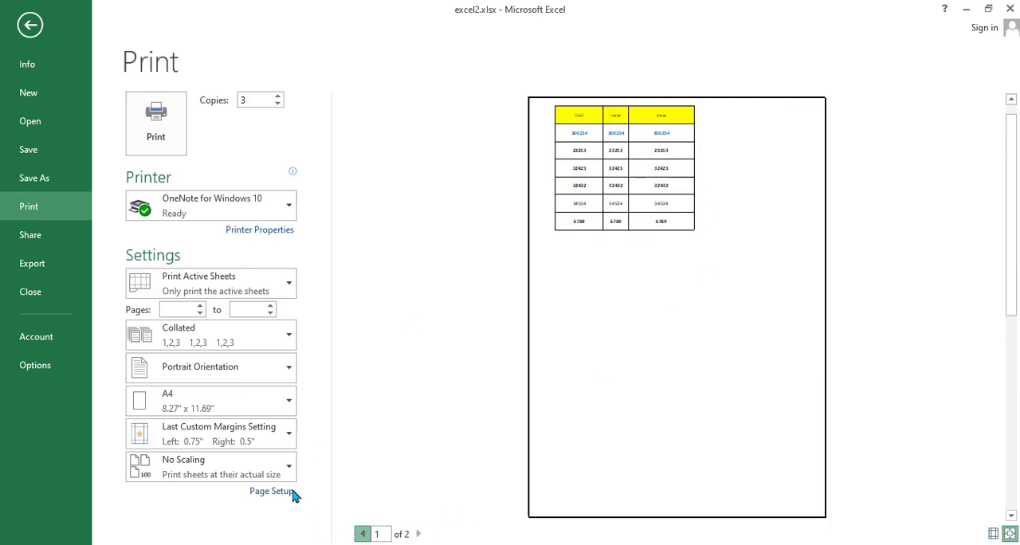
- Try Fit Sheet on One Page scaling, switch to Fit All Columns on One Page, and return to the worksheet
left_click(239, 468)
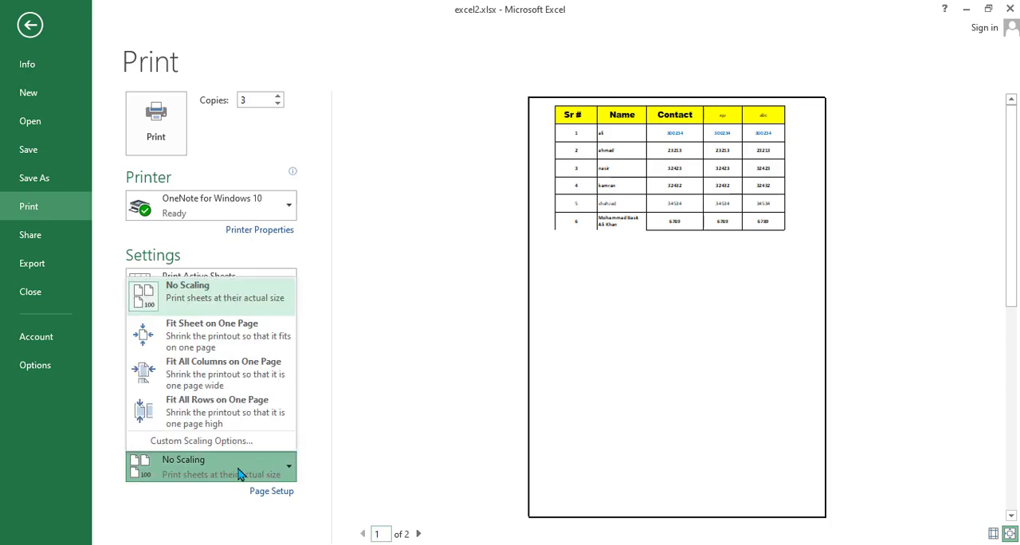
left_click(237, 349)
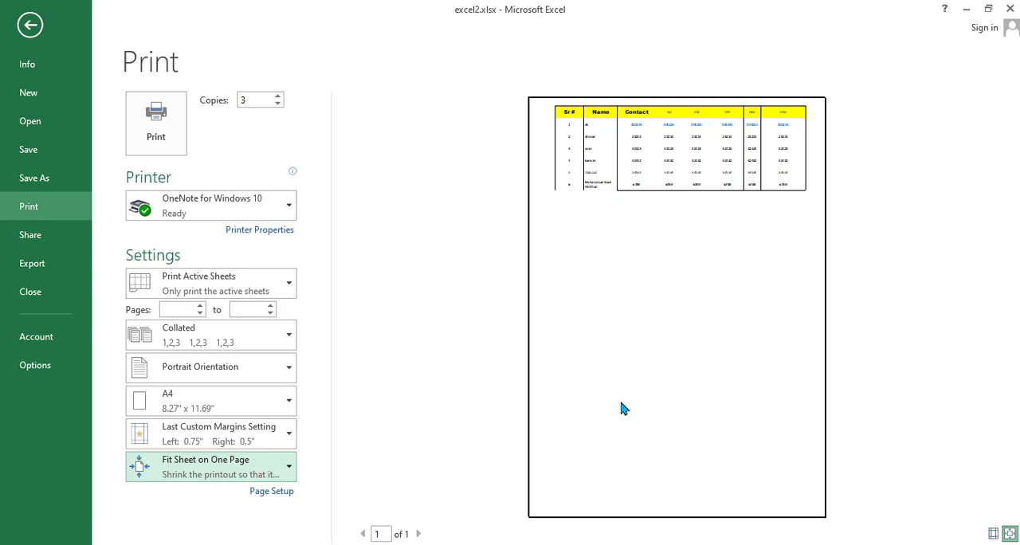
left_click(208, 475)
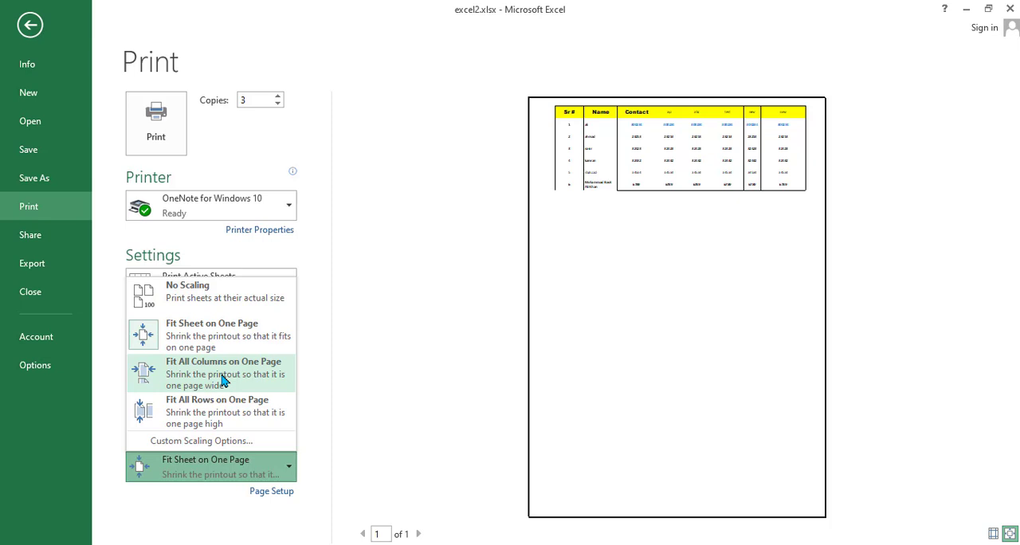
left_click(224, 381)
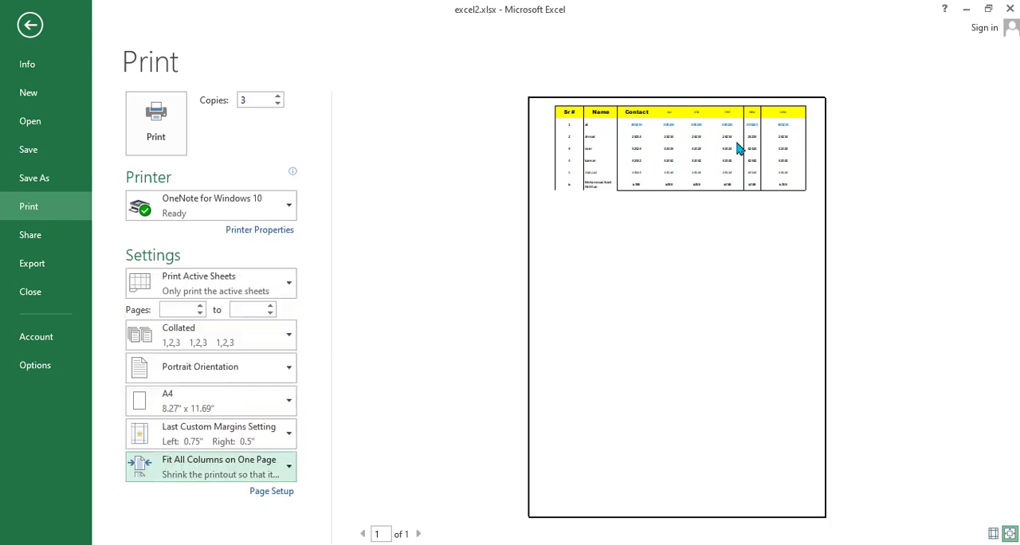
left_click(220, 466)
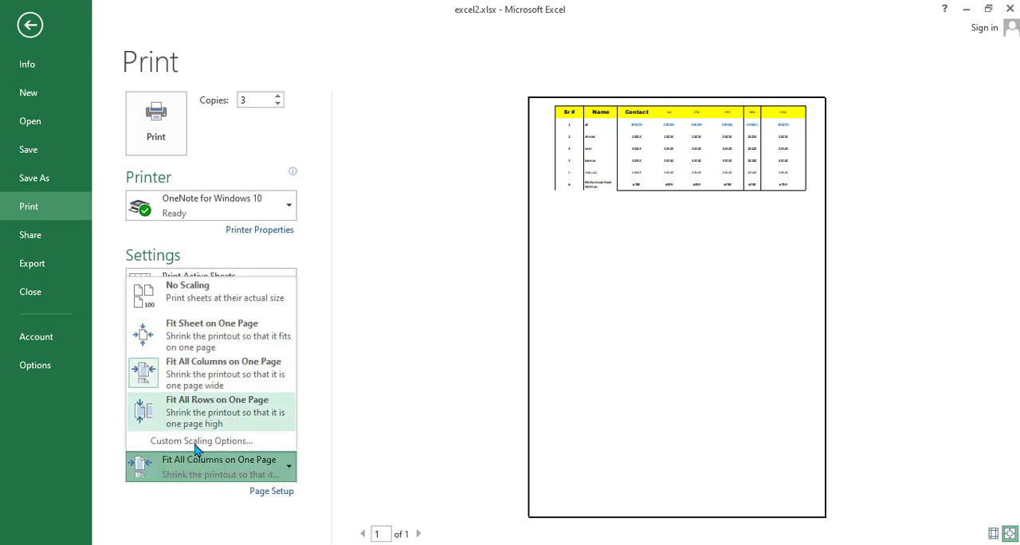
left_click(717, 323)
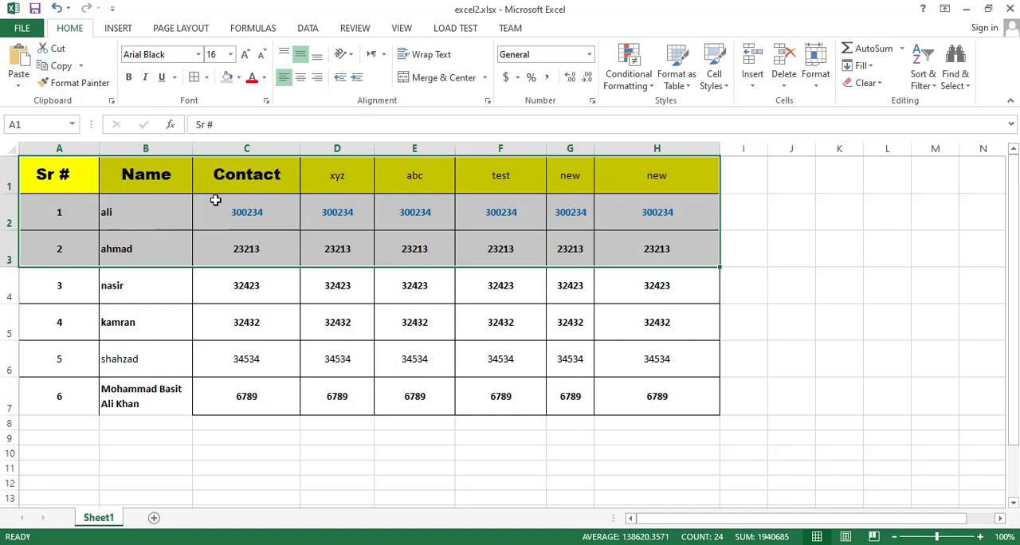
- Look through the margin, orientation and paper size choices in the worksheet's page layout settings
left_click(185, 28)
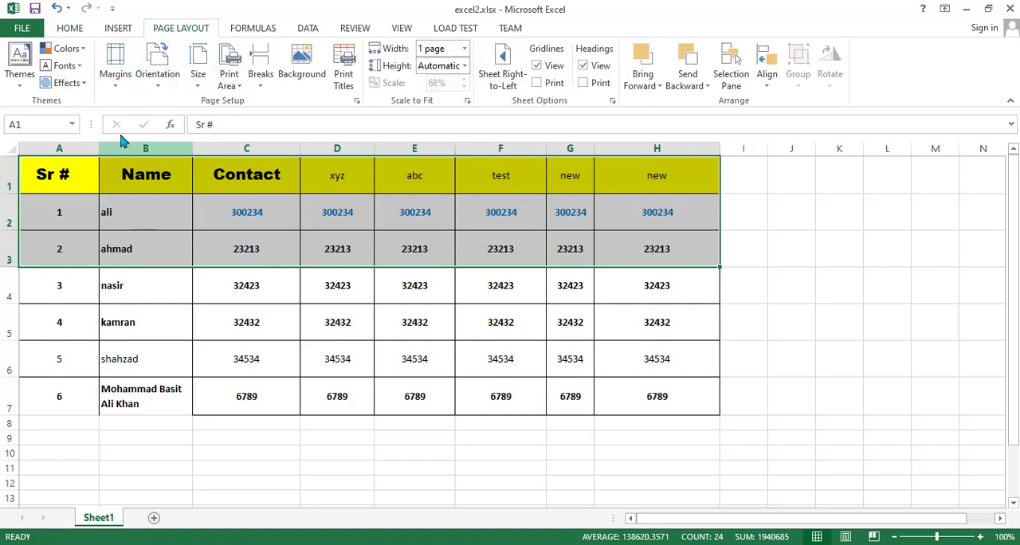
left_click(114, 90)
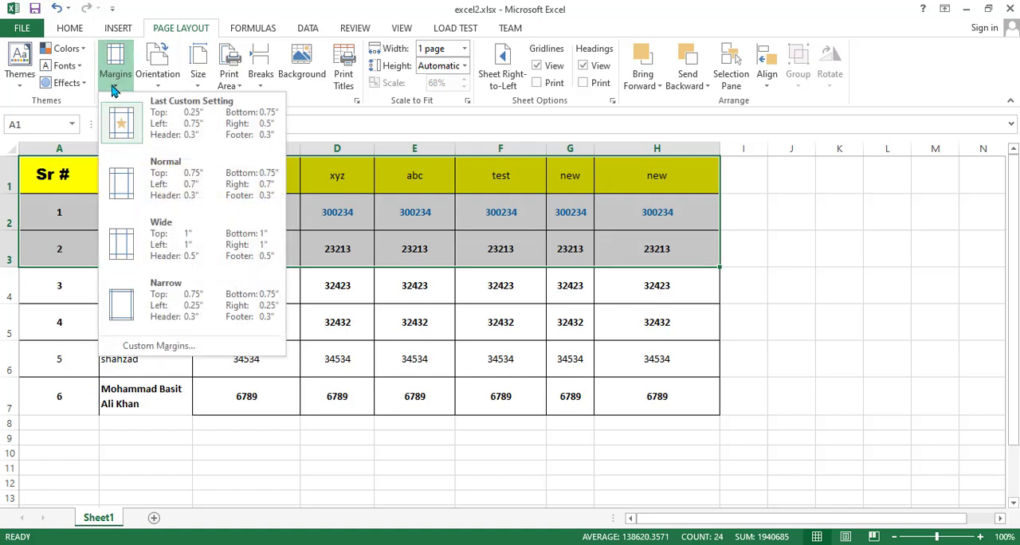
left_click(154, 88)
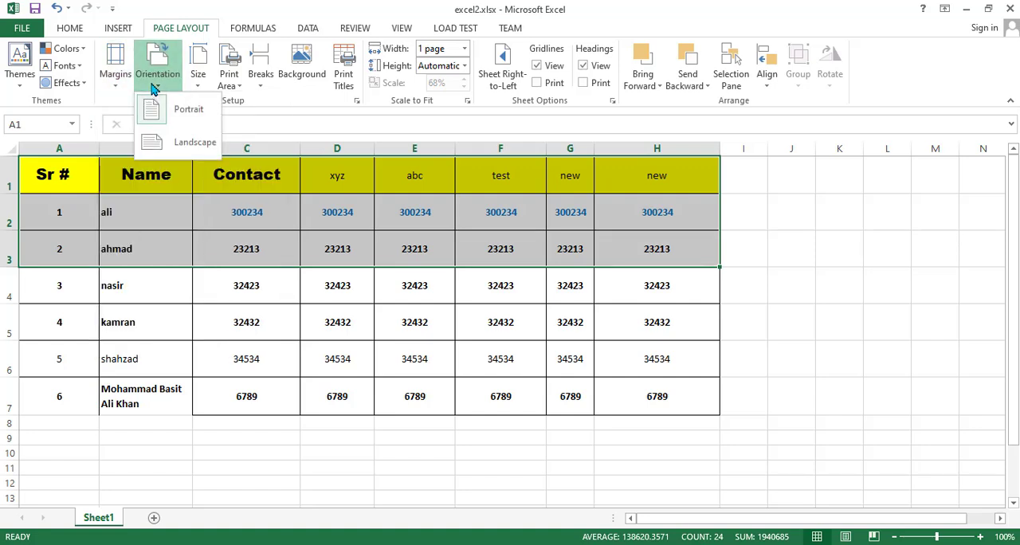
left_click(196, 84)
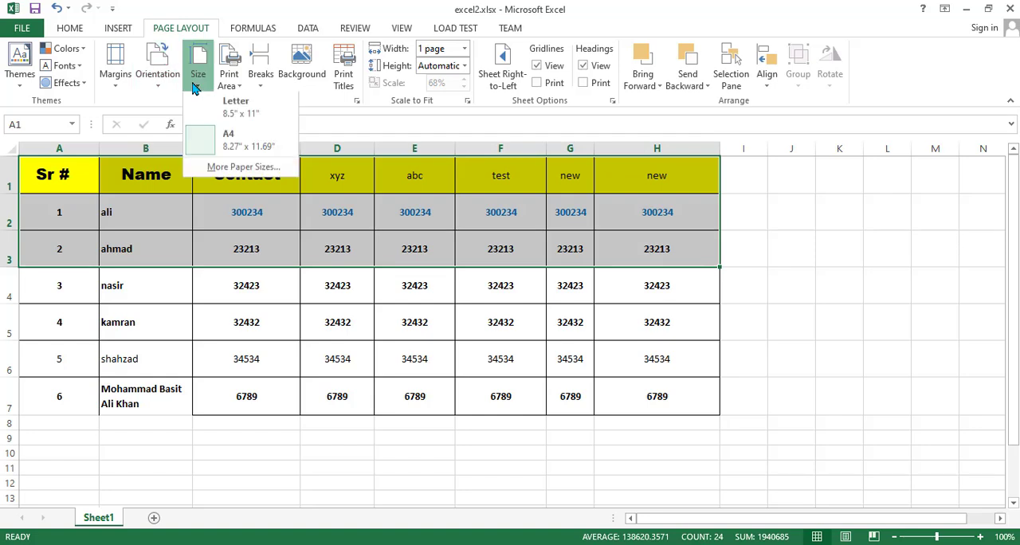
- Clear the print area and set cell C5 as the new print area
left_click(236, 86)
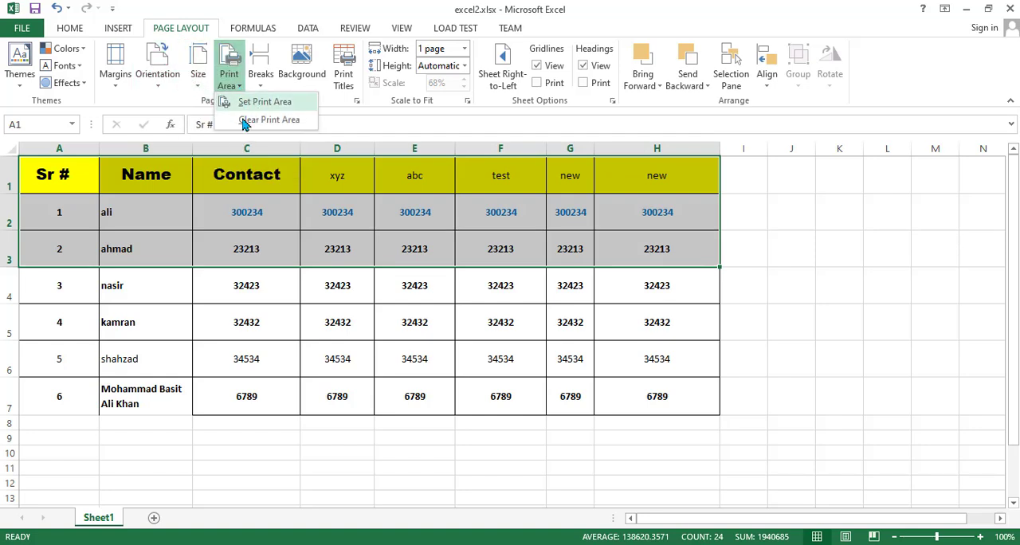
left_click(244, 121)
left_click(49, 177)
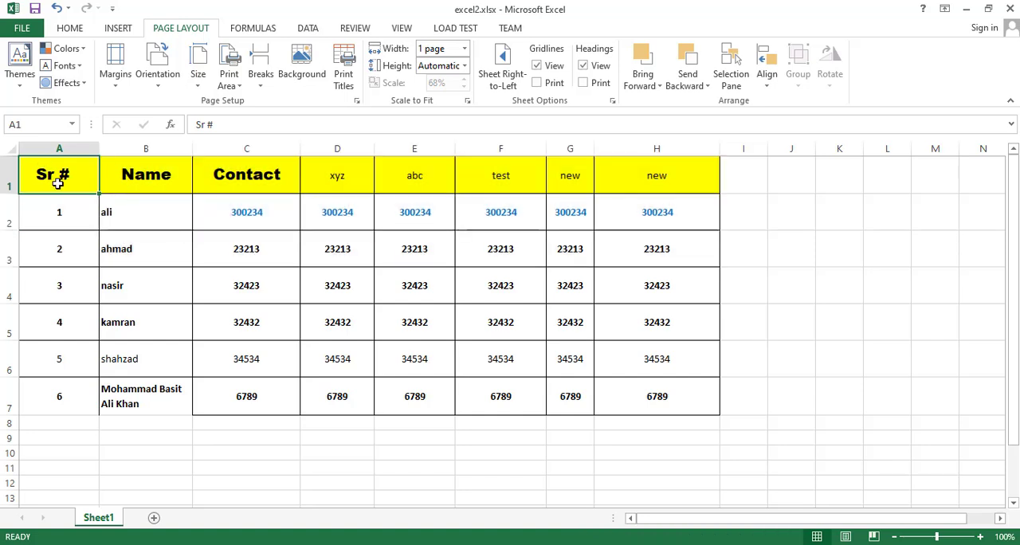
left_click_drag(59, 183, 681, 243)
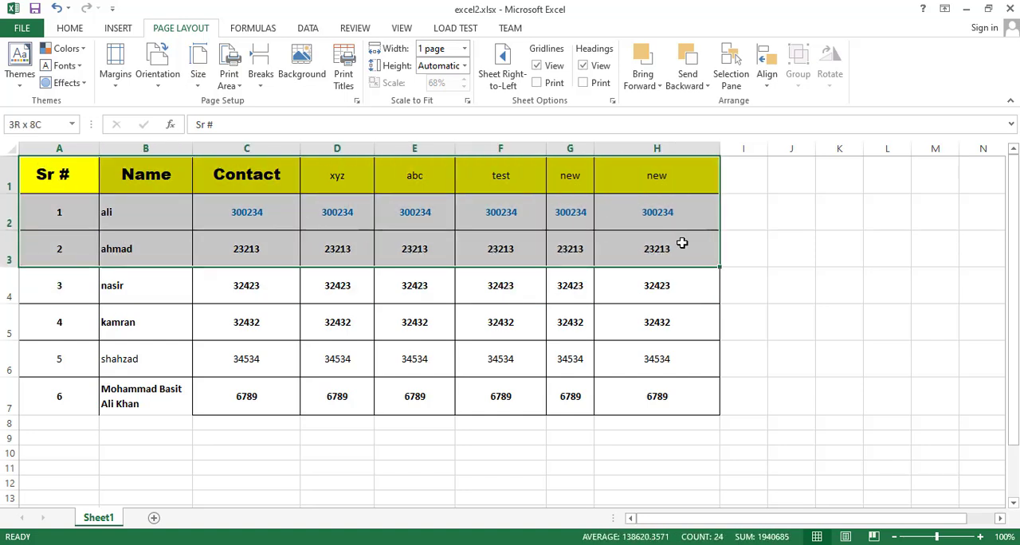
left_click(204, 311)
left_click(230, 80)
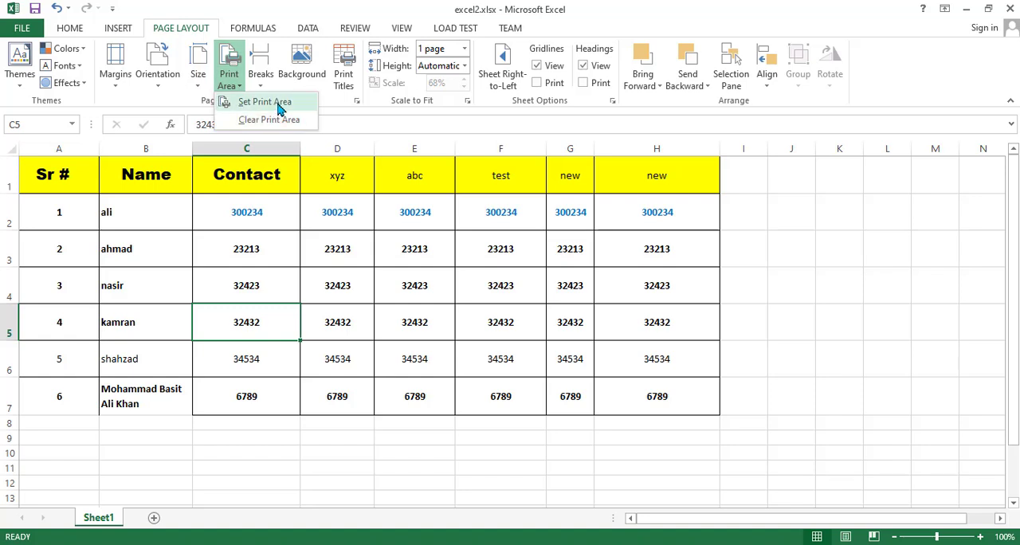
left_click(279, 109)
left_click(481, 326)
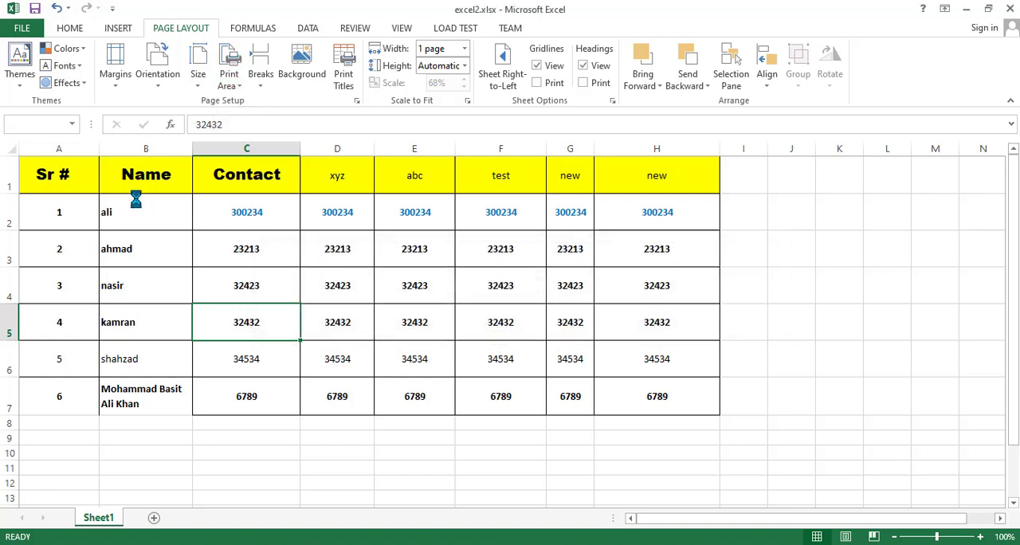
- Set the print area to the table range A1:G5
left_click_drag(58, 170, 547, 308)
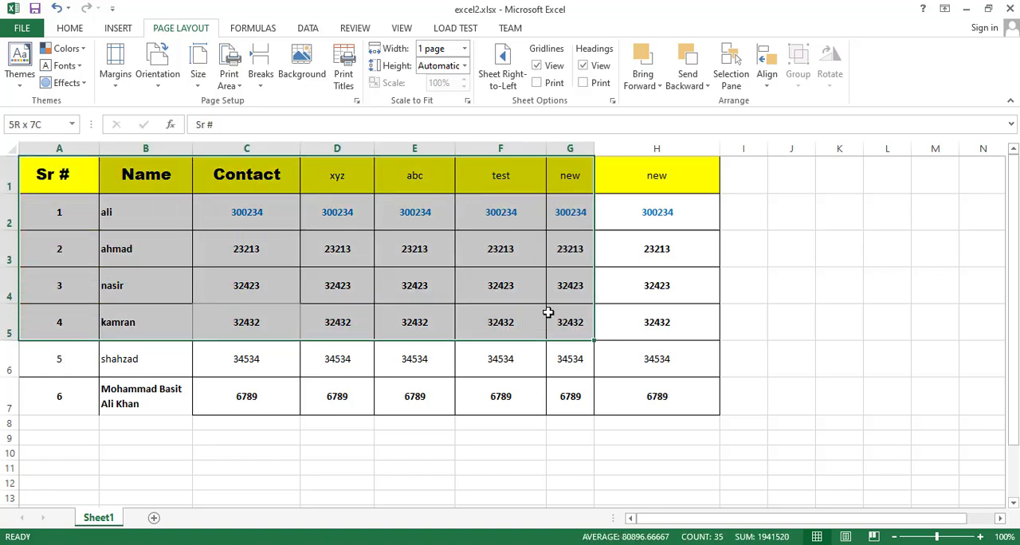
left_click(229, 83)
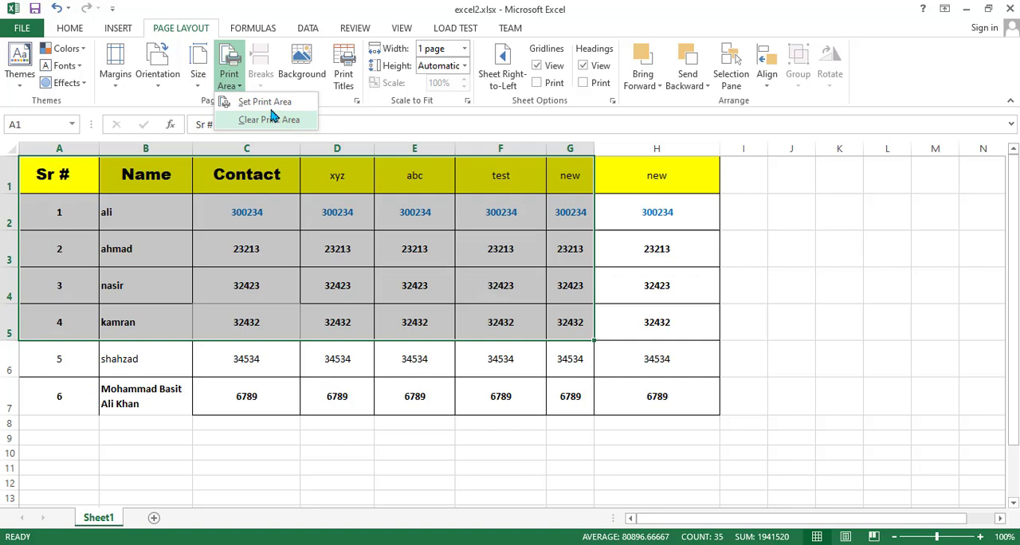
left_click(259, 102)
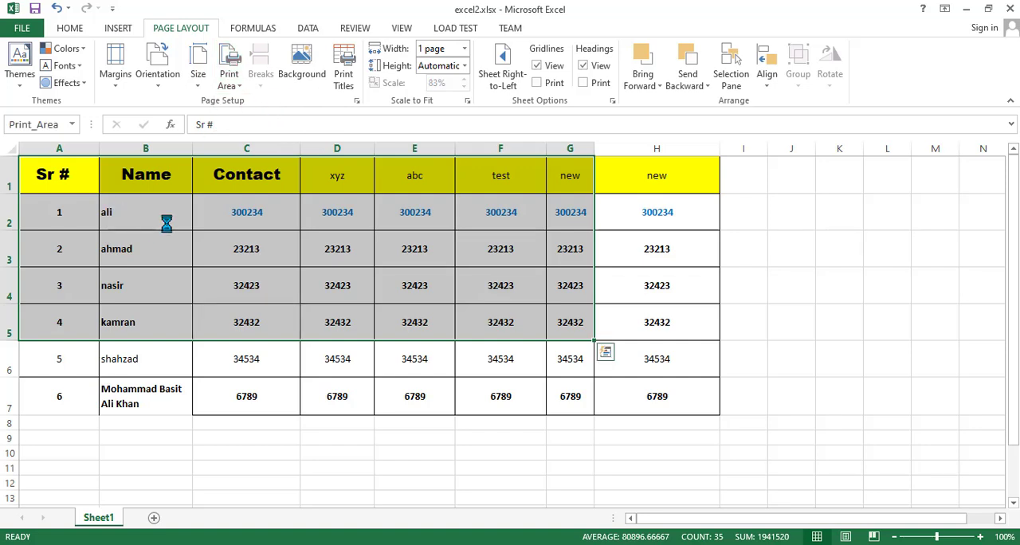
left_click(550, 317)
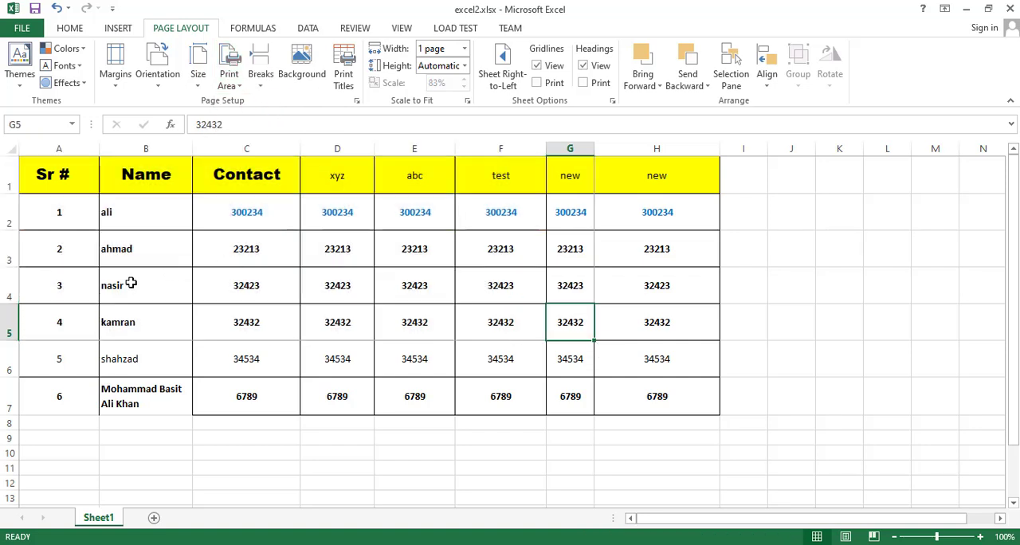
- Check the print area in the print preview, return to the worksheet and clear the print area
key("ctrl+p")
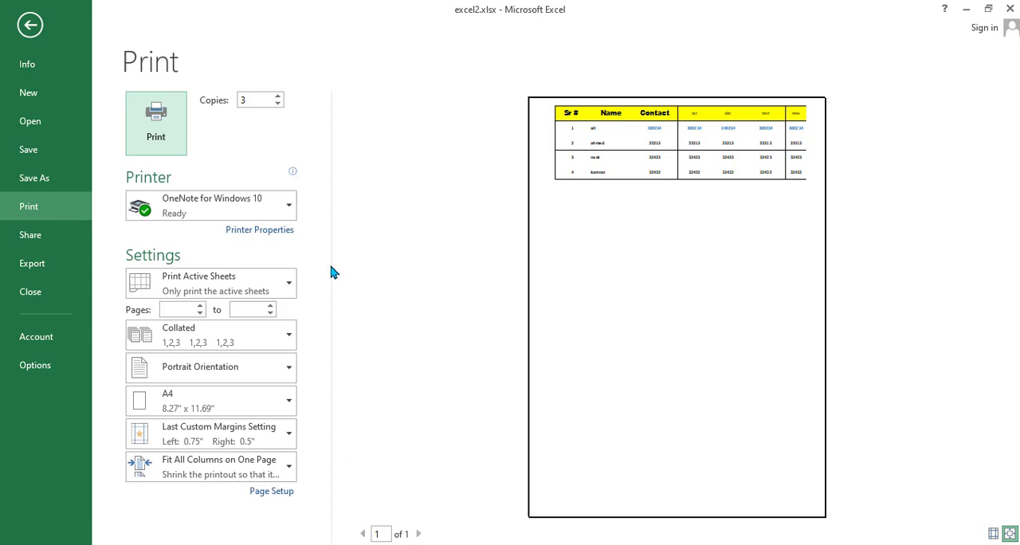
key("Escape")
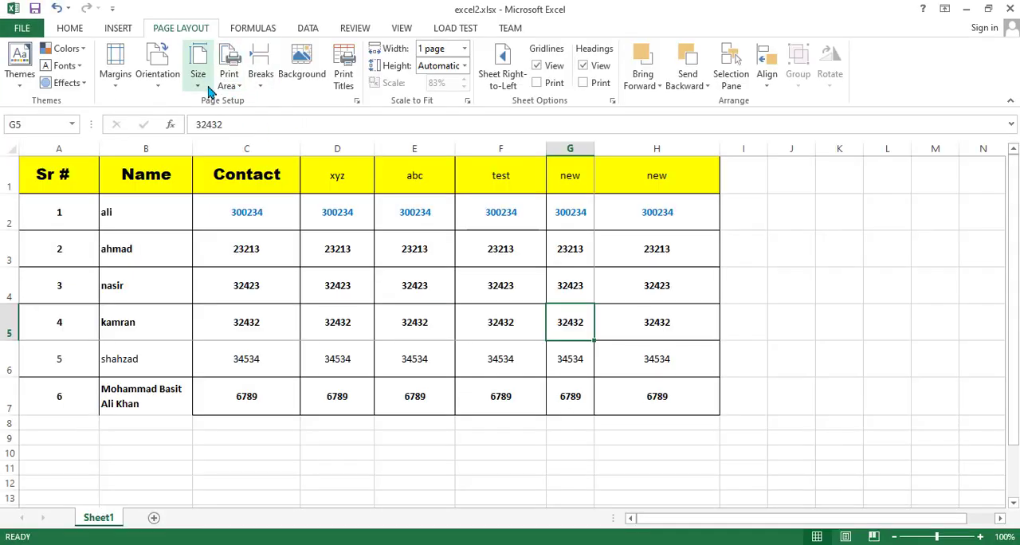
left_click(229, 78)
left_click(263, 120)
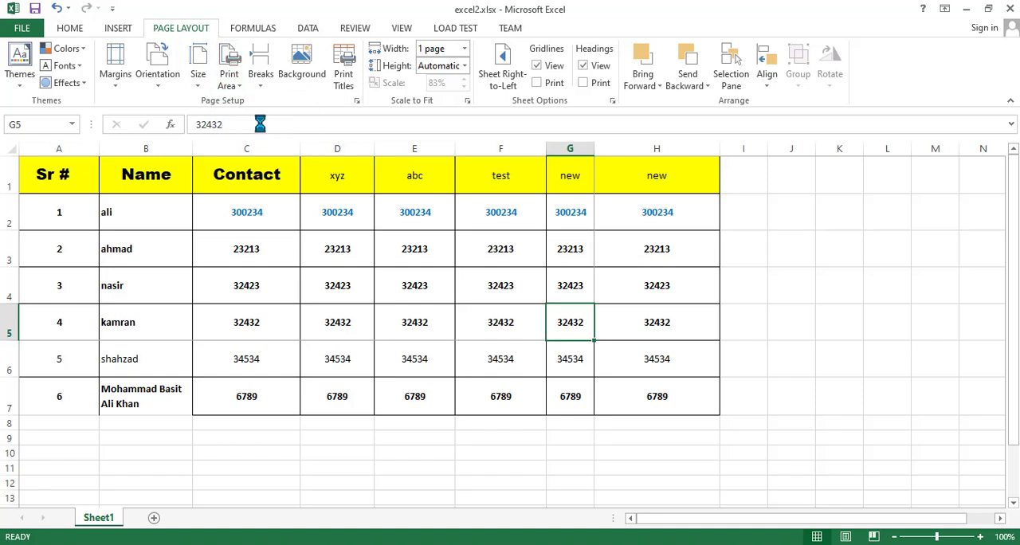
- Insert a horizontal page break above row 4 of the worksheet
left_click(263, 80)
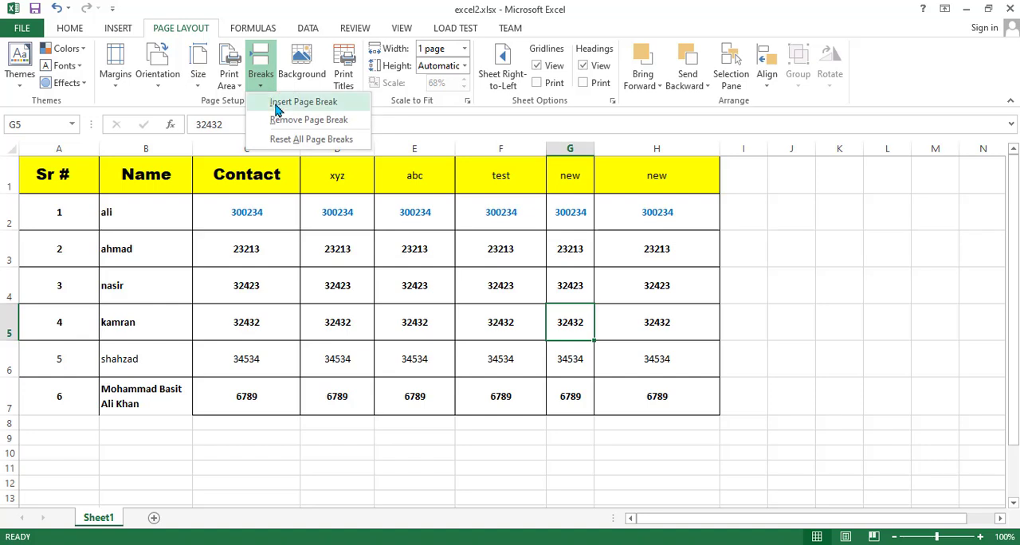
left_click(9, 311)
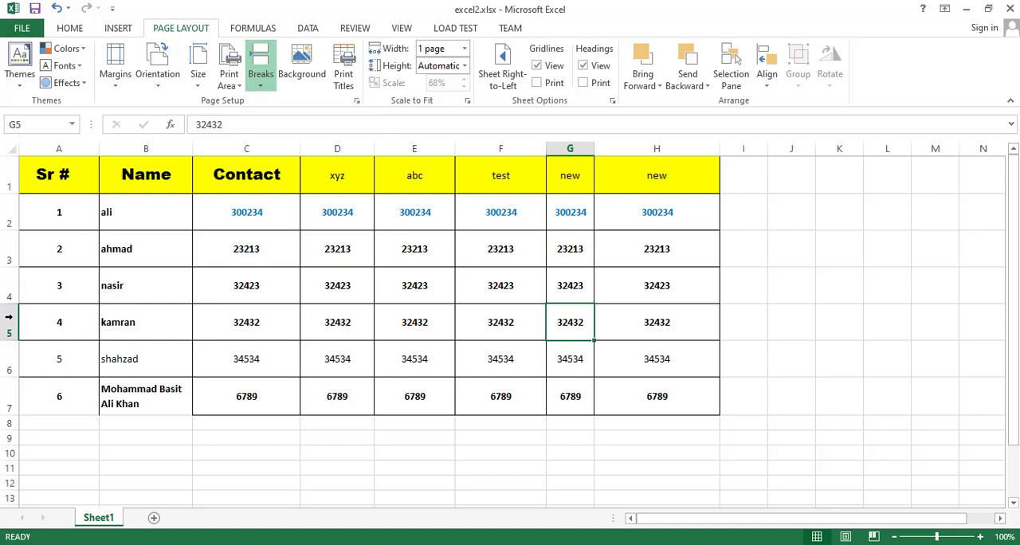
left_click(6, 294)
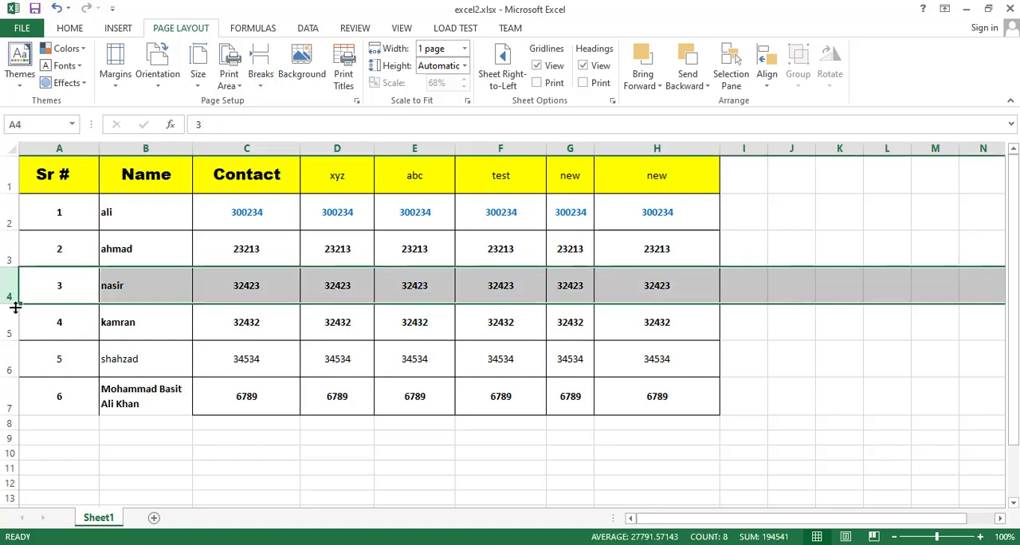
left_click(263, 90)
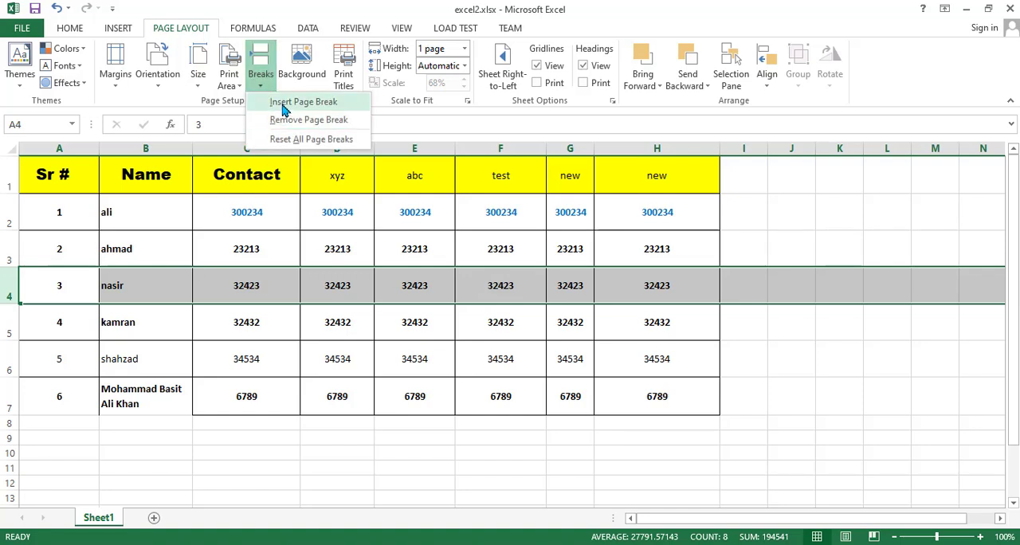
left_click(284, 103)
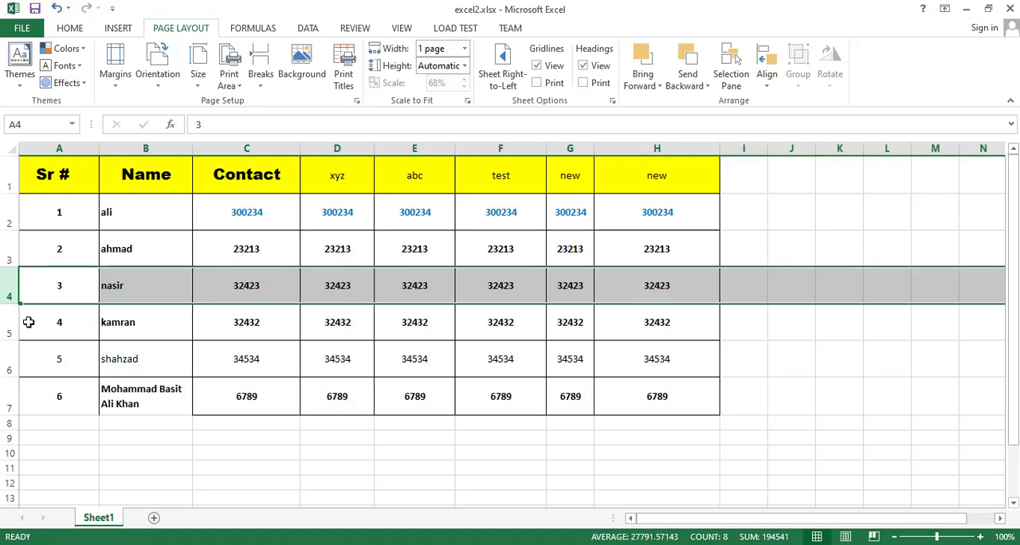
left_click(207, 356)
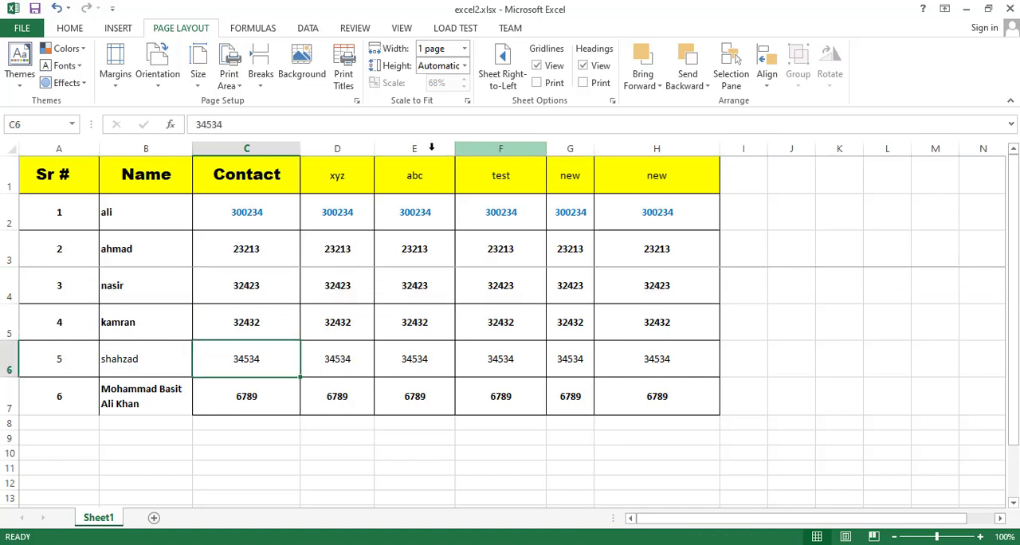
- Narrow columns A through H of the table so that each fits closely around its contents
left_click_drag(374, 148, 263, 148)
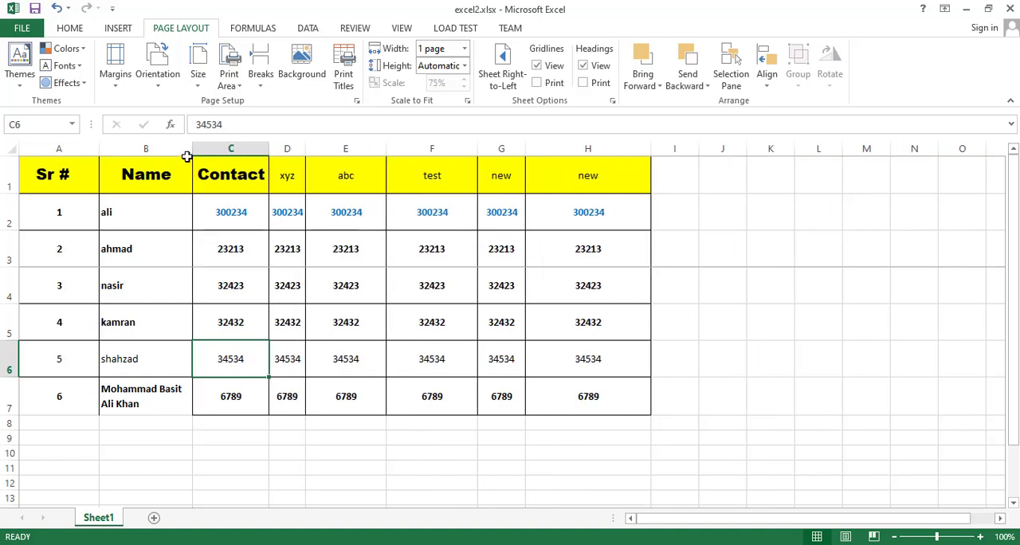
left_click_drag(192, 148, 185, 148)
left_click_drag(519, 148, 508, 149)
left_click_drag(634, 148, 545, 148)
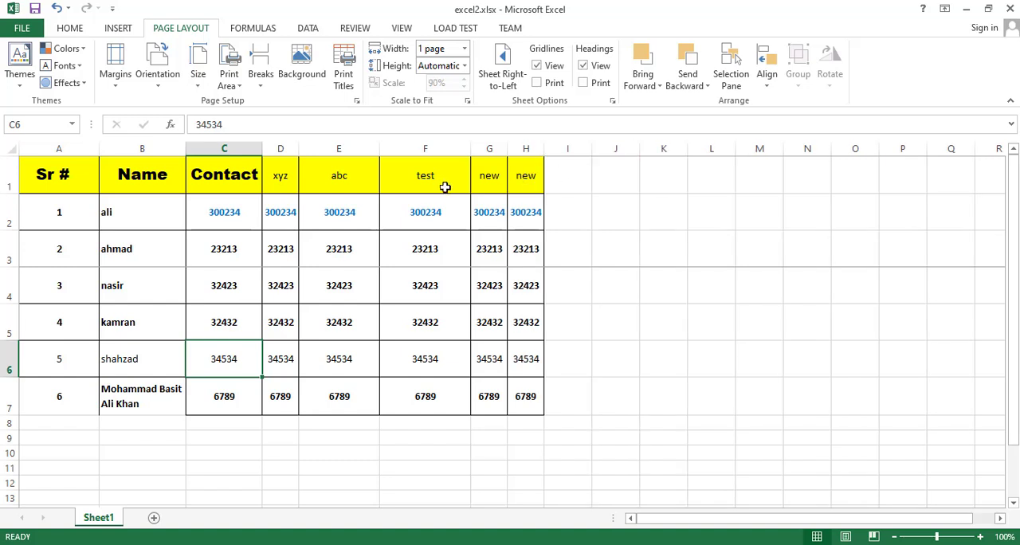
left_click_drag(380, 149, 334, 148)
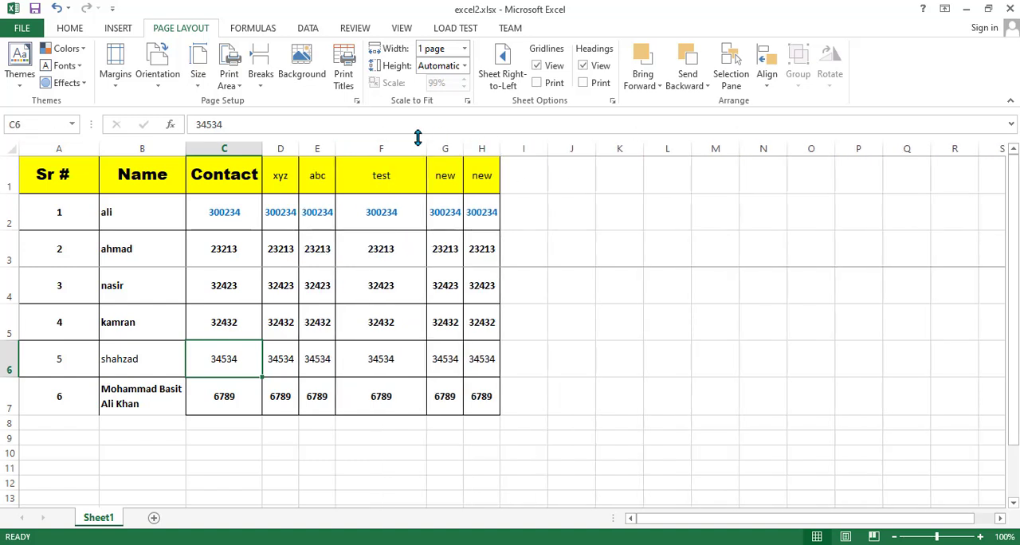
left_click_drag(426, 148, 372, 149)
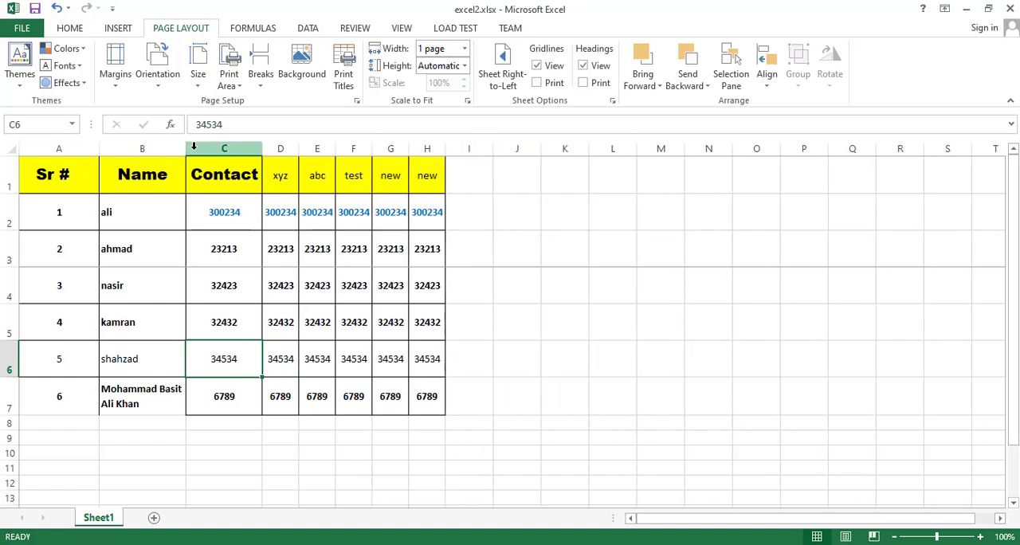
left_click_drag(184, 152, 178, 153)
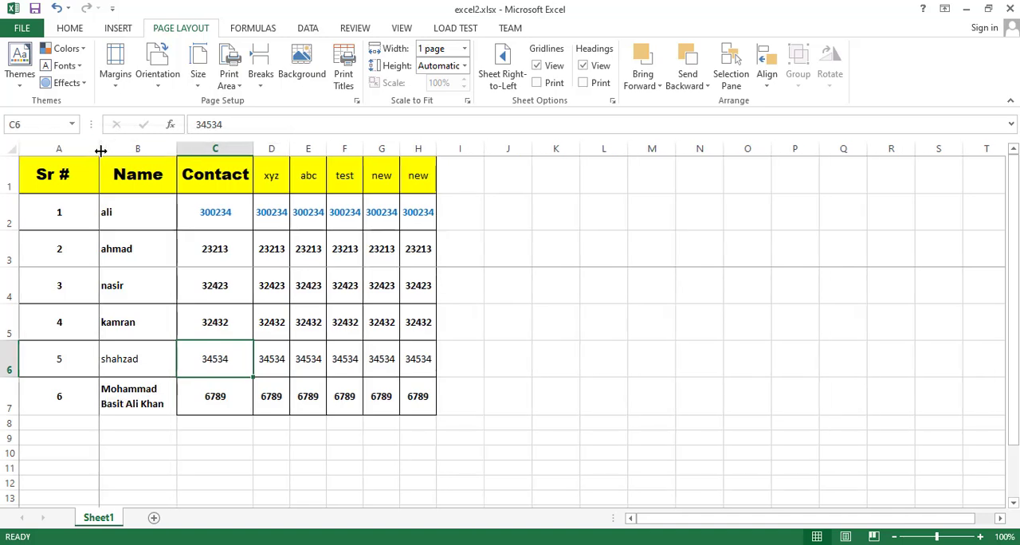
double_click(99, 151)
- Check both pages of the split table in the print preview and return to the worksheet
key("ctrl+p")
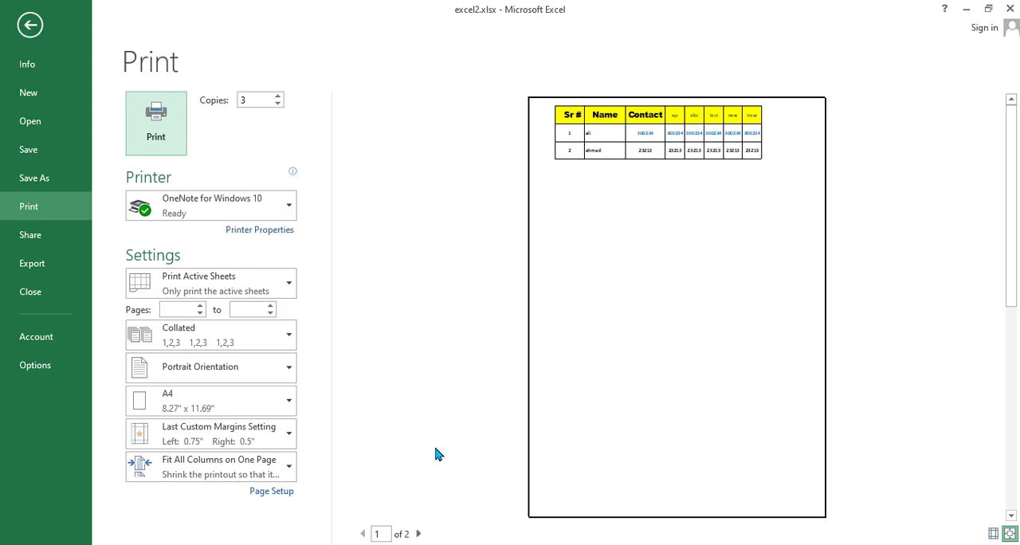
left_click(418, 534)
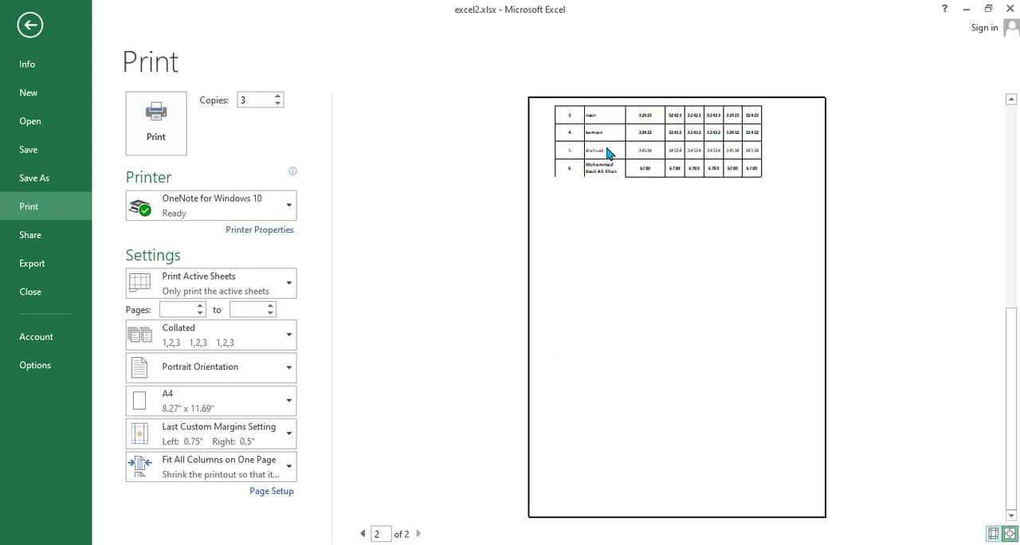
key("Escape")
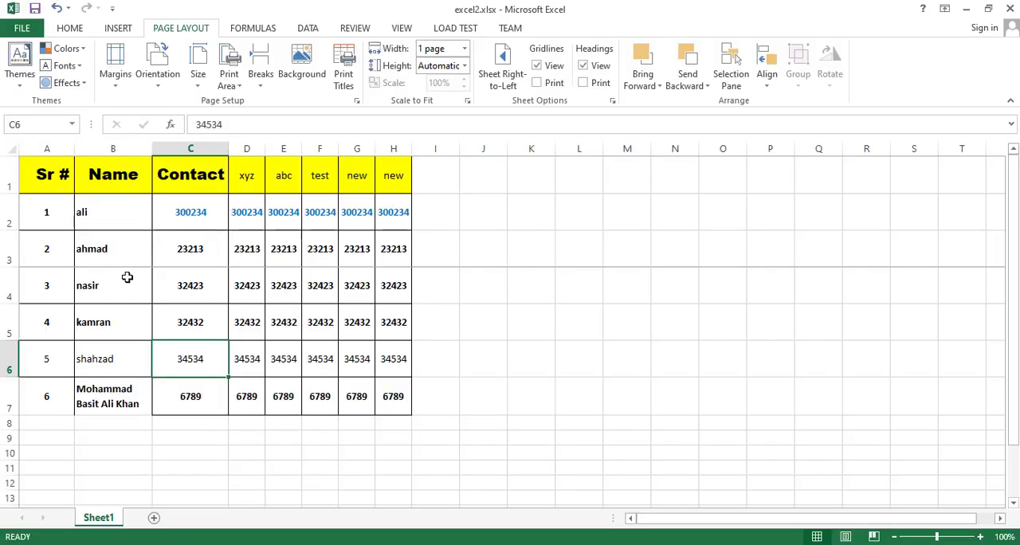
- Reset all page breaks in the worksheet and deselect row 4
left_click(5, 285)
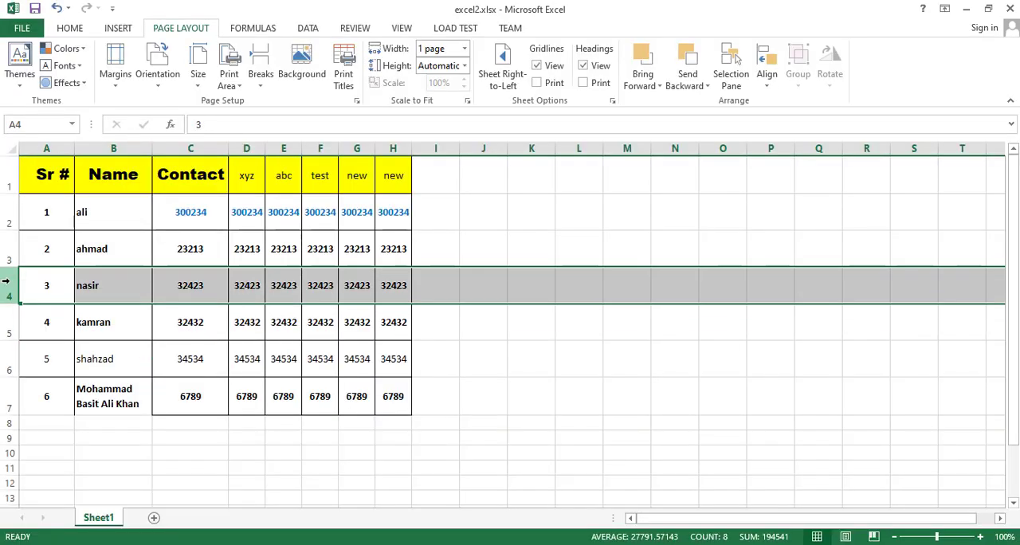
left_click(260, 78)
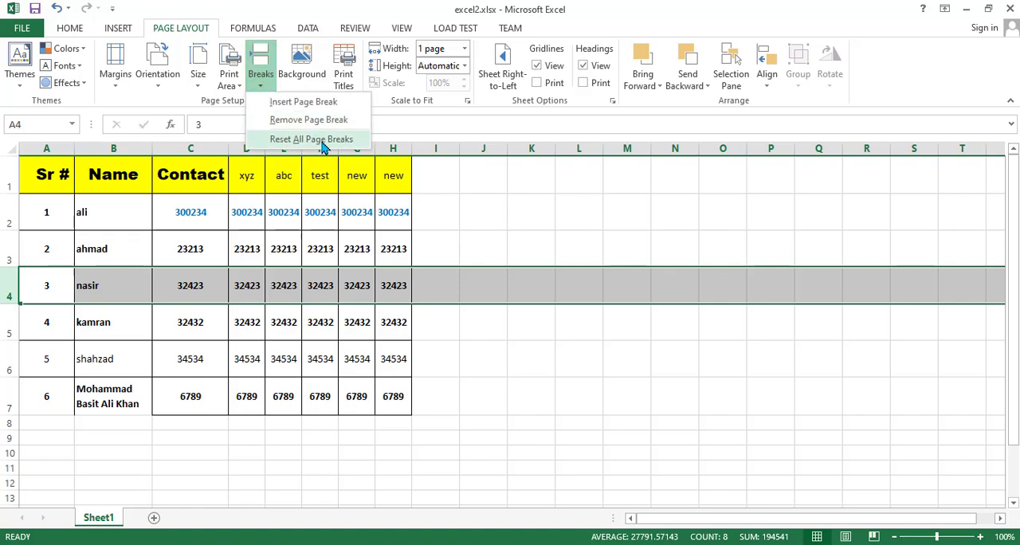
left_click(317, 140)
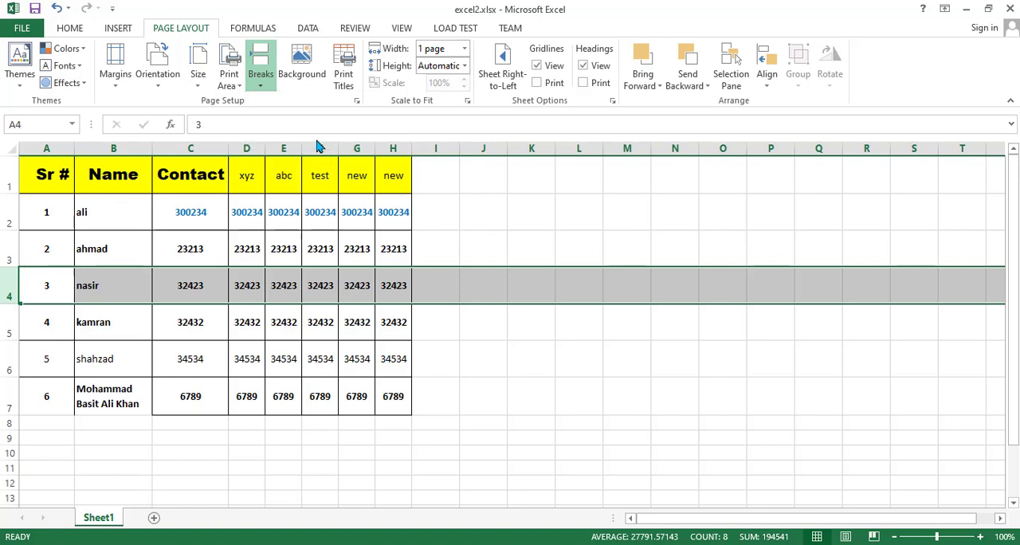
left_click(210, 324)
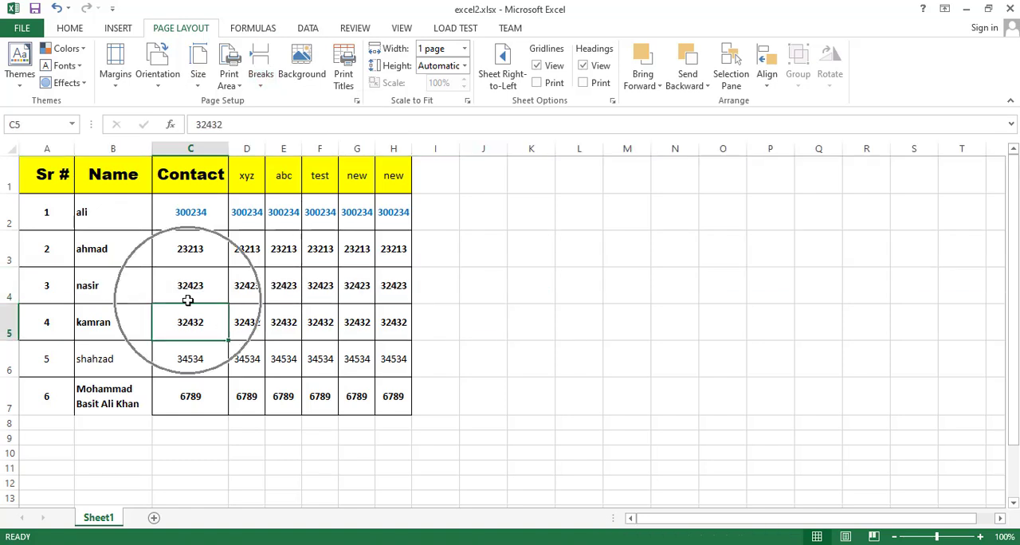
- Check the table without manual page breaks in the print preview and return to the worksheet
type("p")
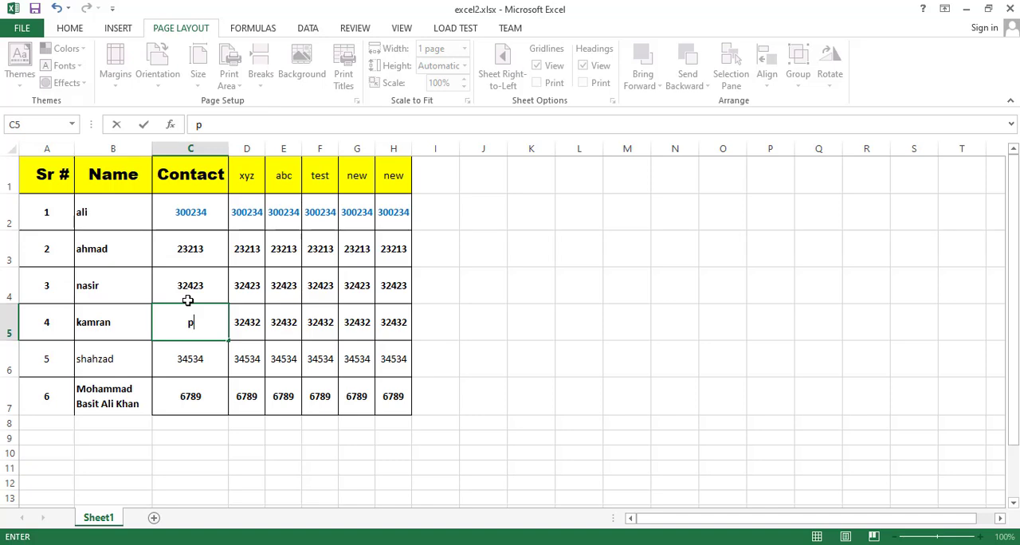
key("ctrl+z")
left_click(153, 268)
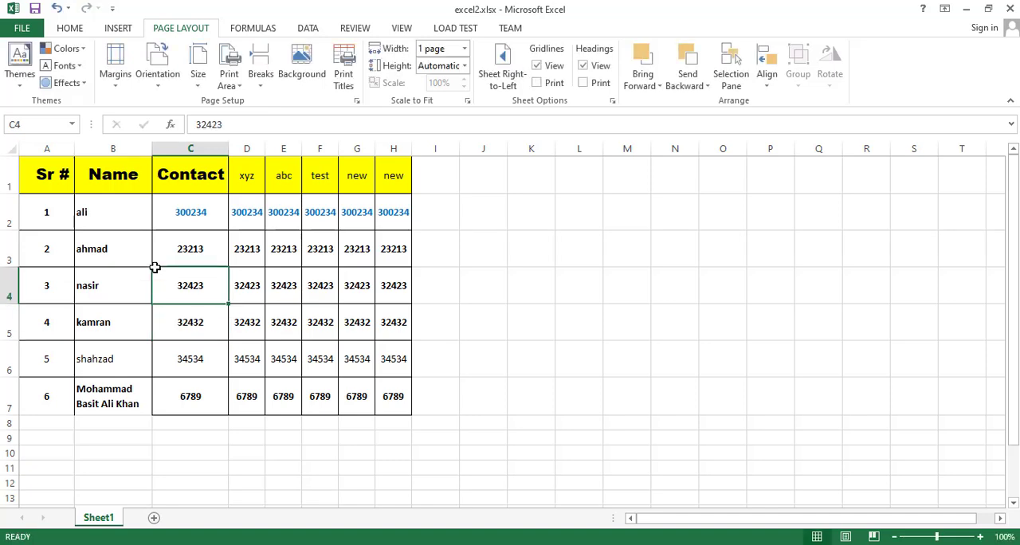
key("ctrl+p")
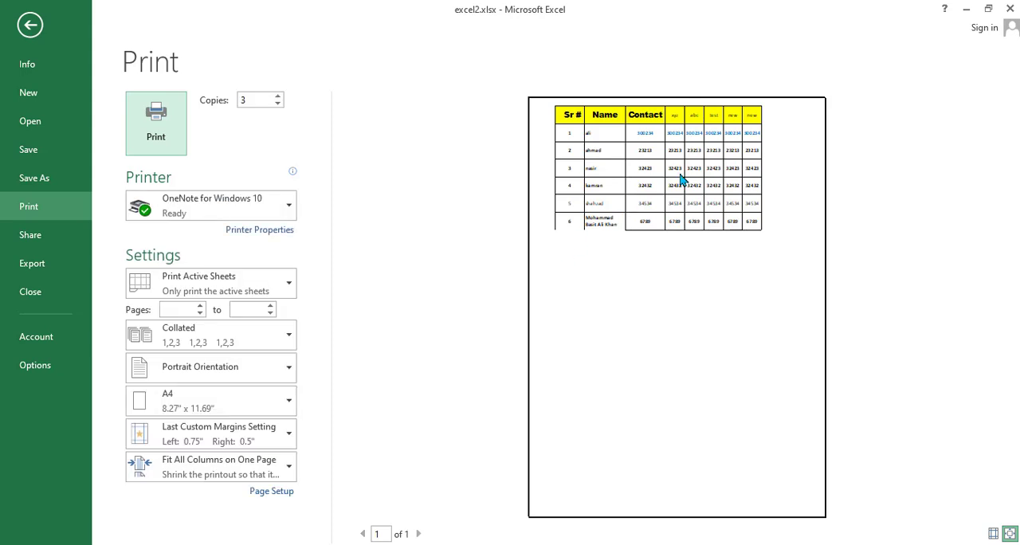
key("Escape")
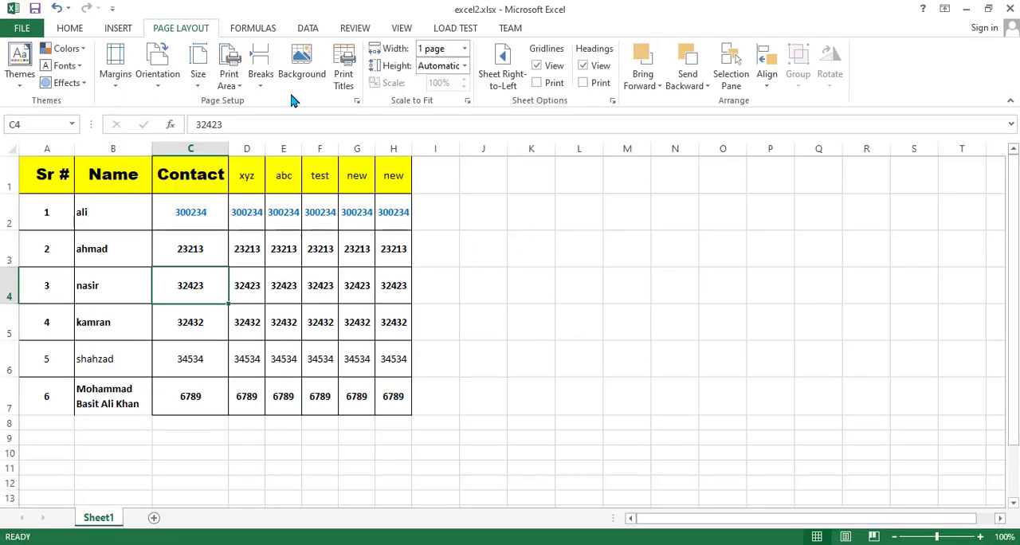